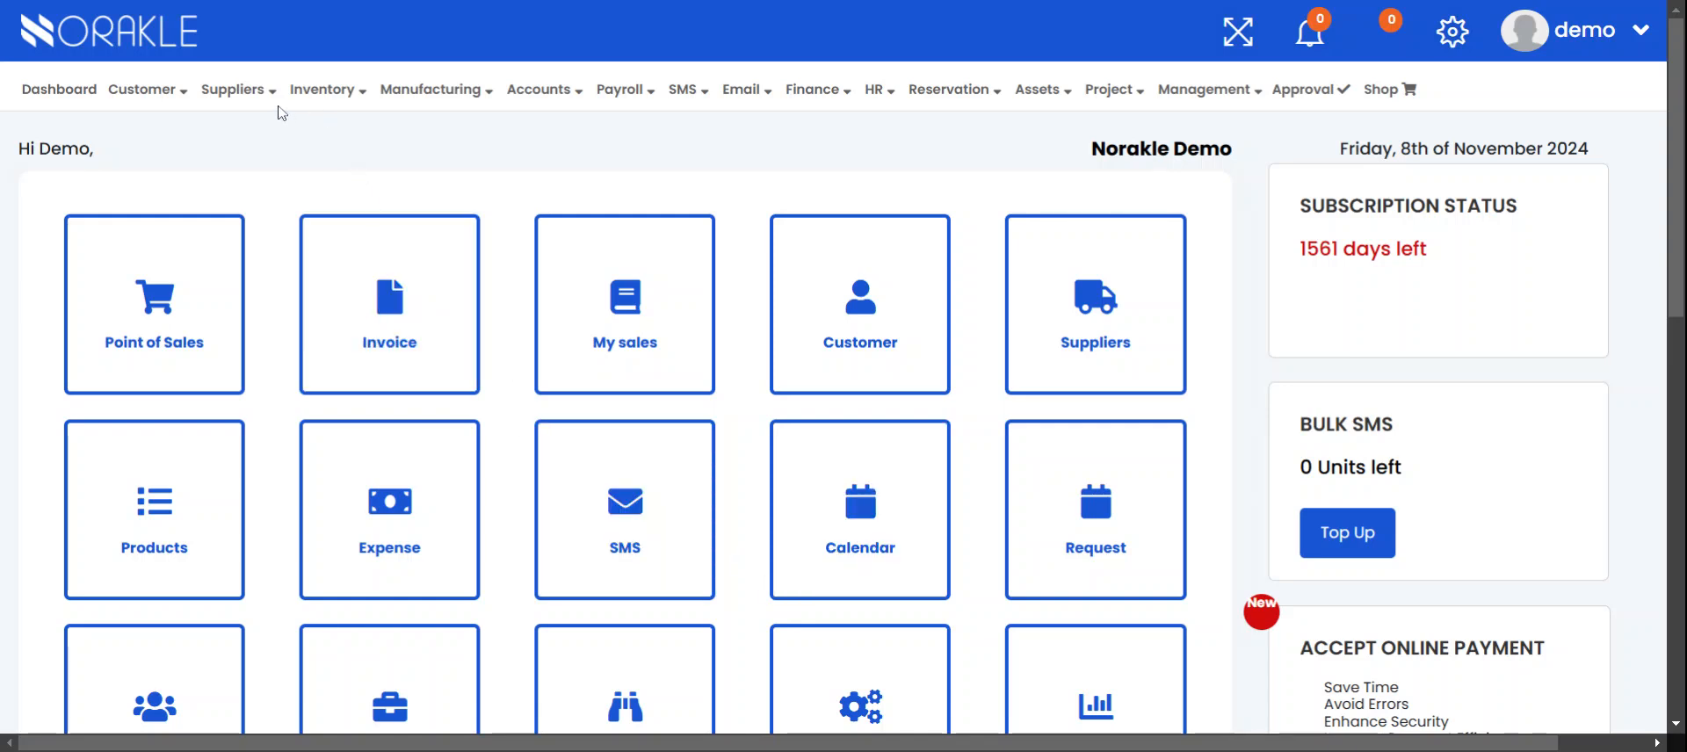
# Bring up the Suppliers > Manage submenu from the dashboard
pyautogui.moveTo(276, 106)
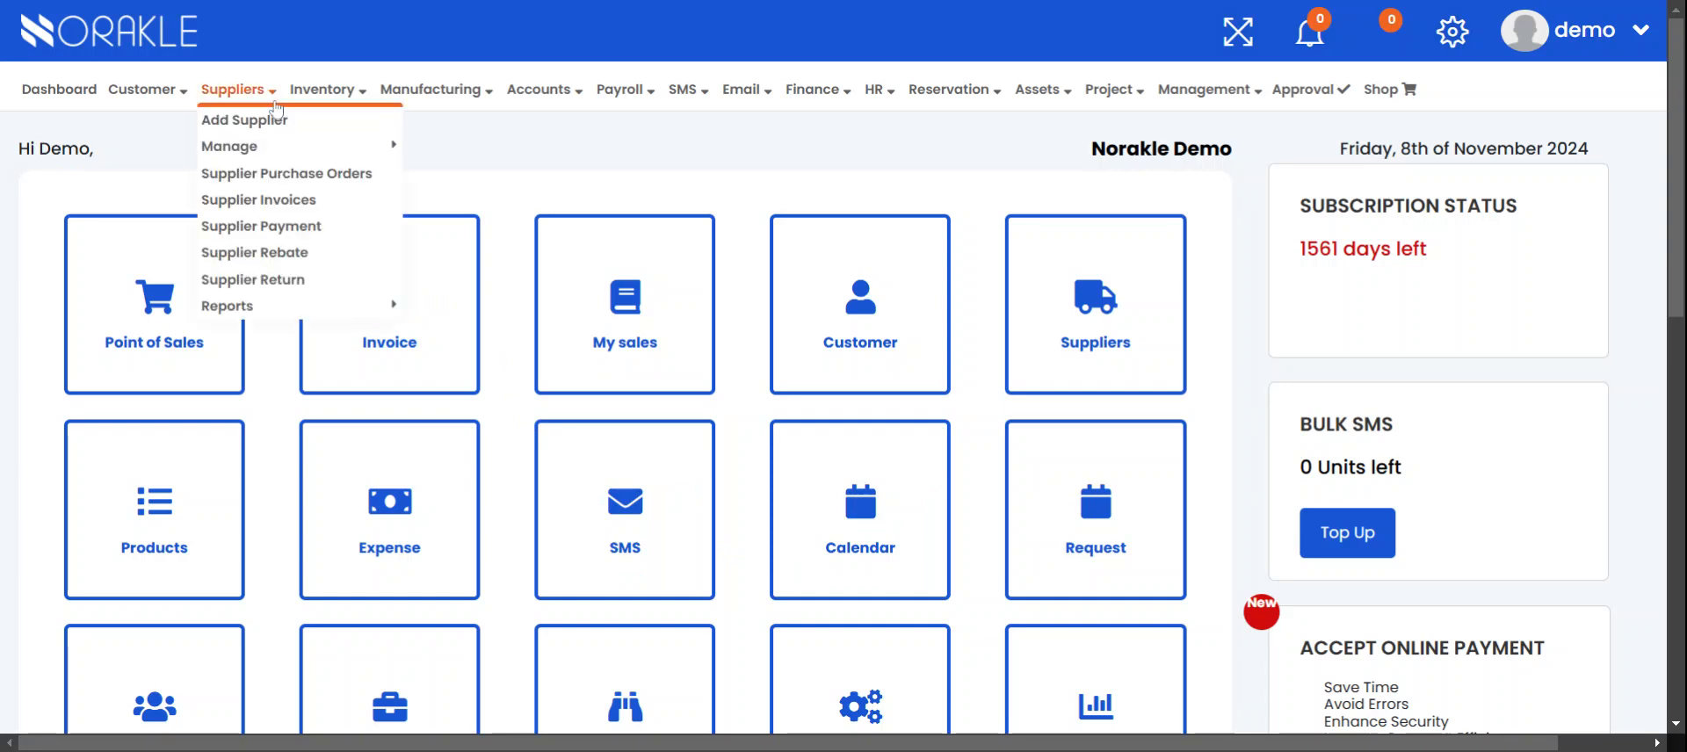
pyautogui.moveTo(268, 148)
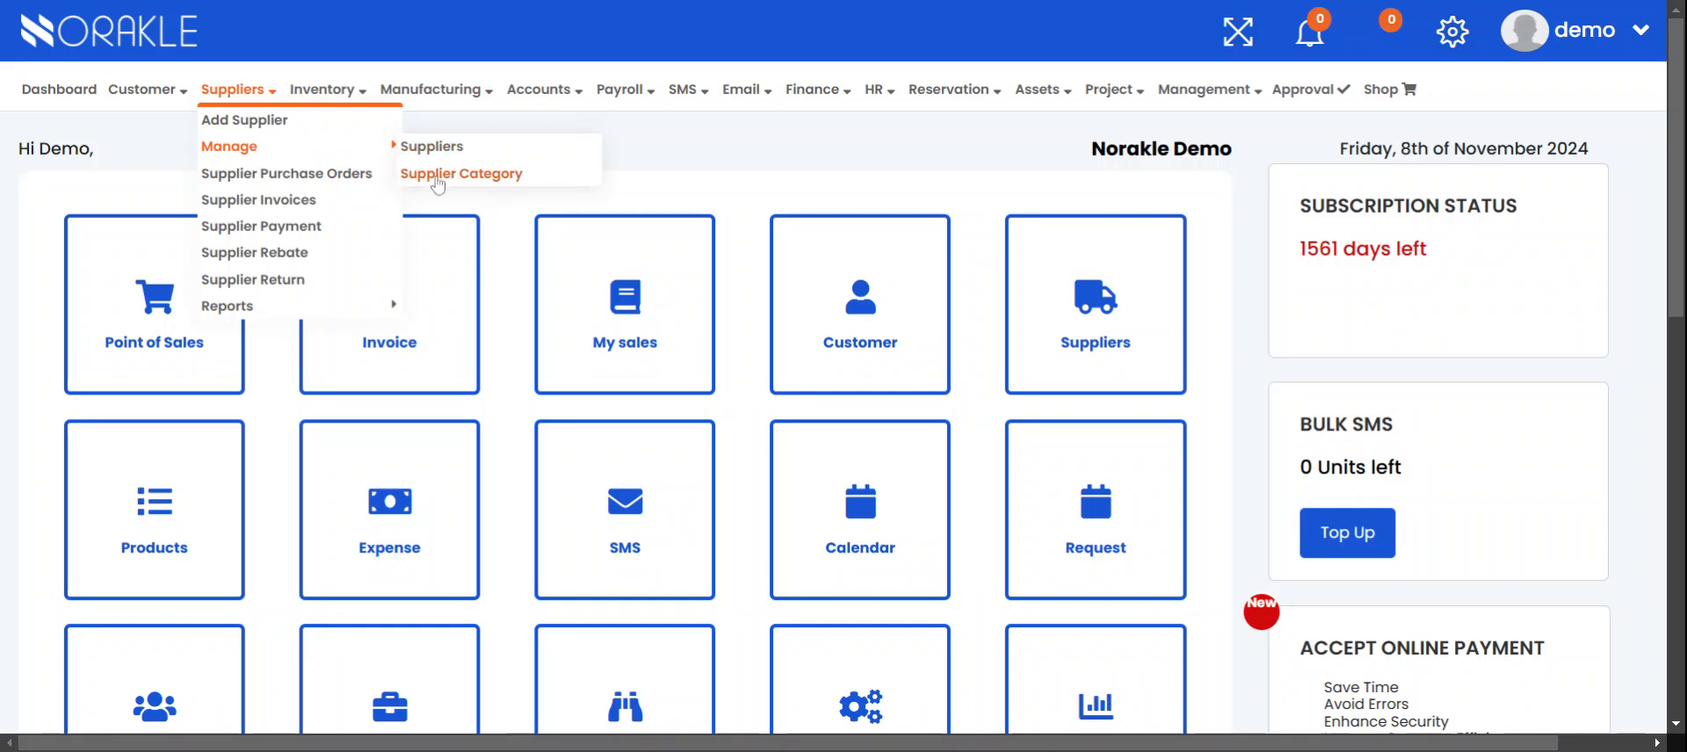
# Add a supplier category named 'Babys' with short code BB123
pyautogui.click(438, 176)
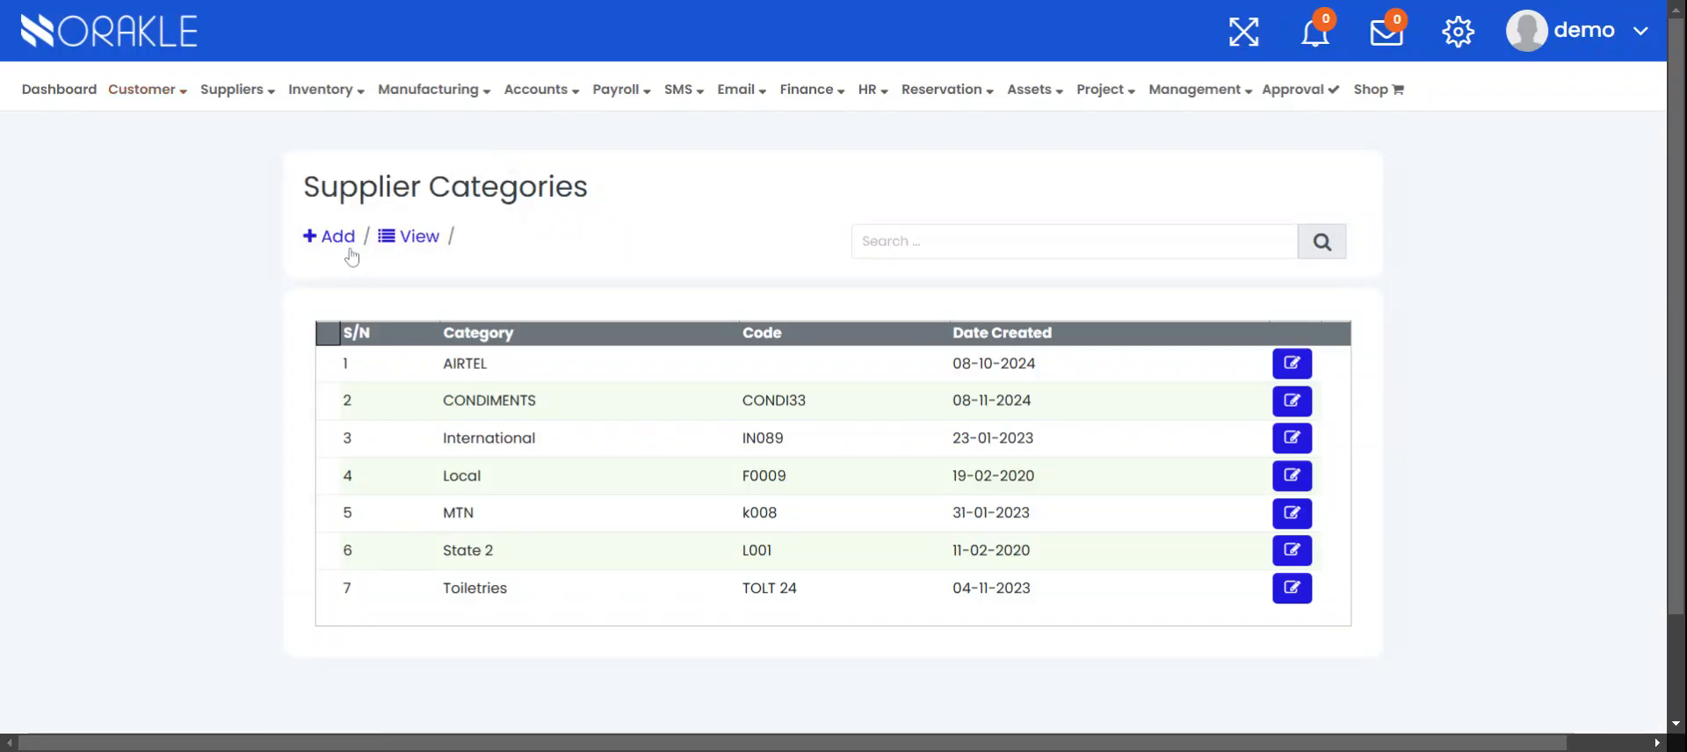
pyautogui.click(346, 245)
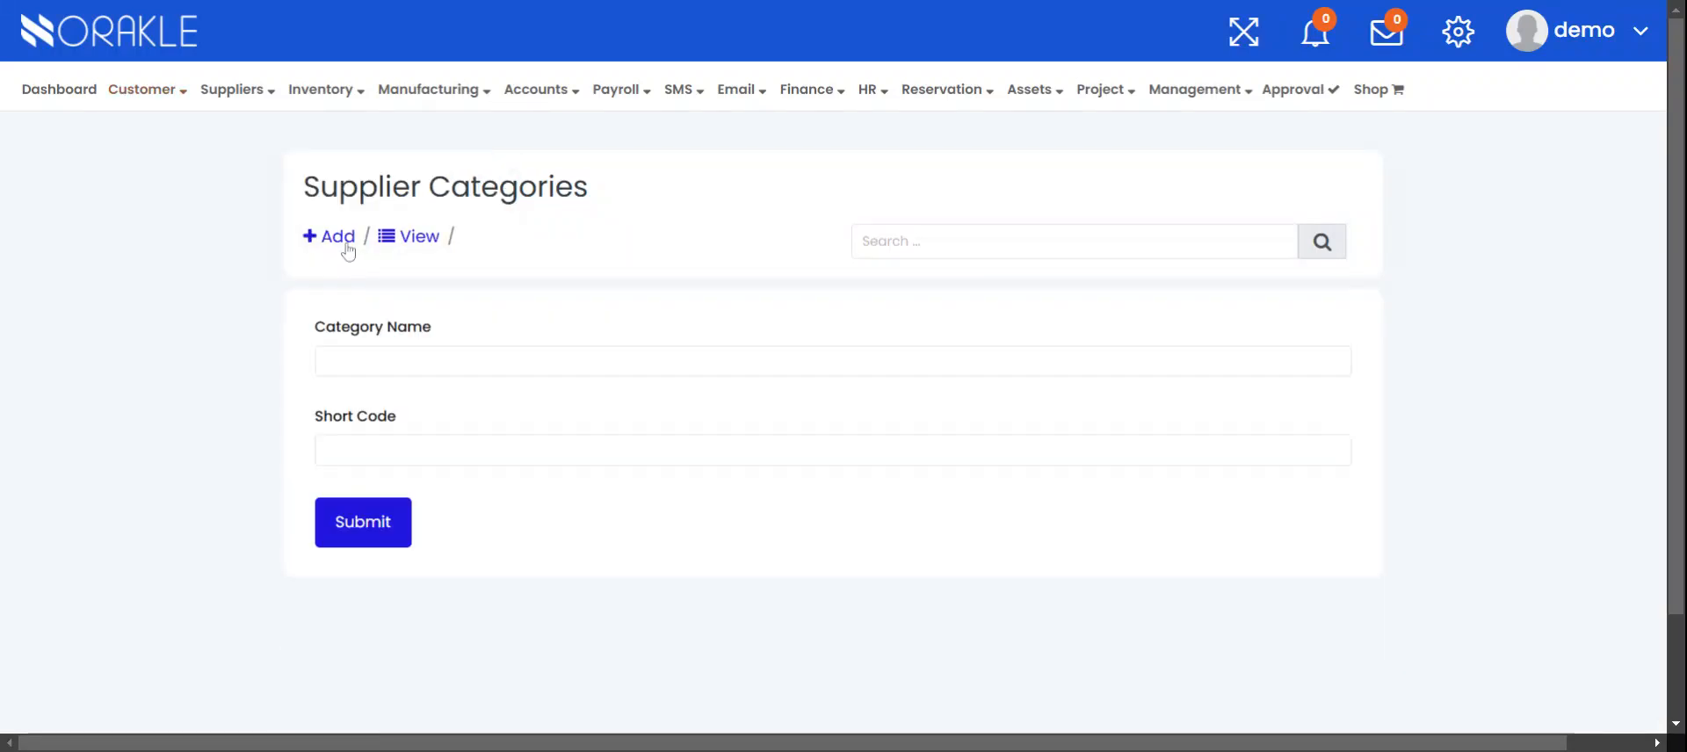
pyautogui.click(369, 361)
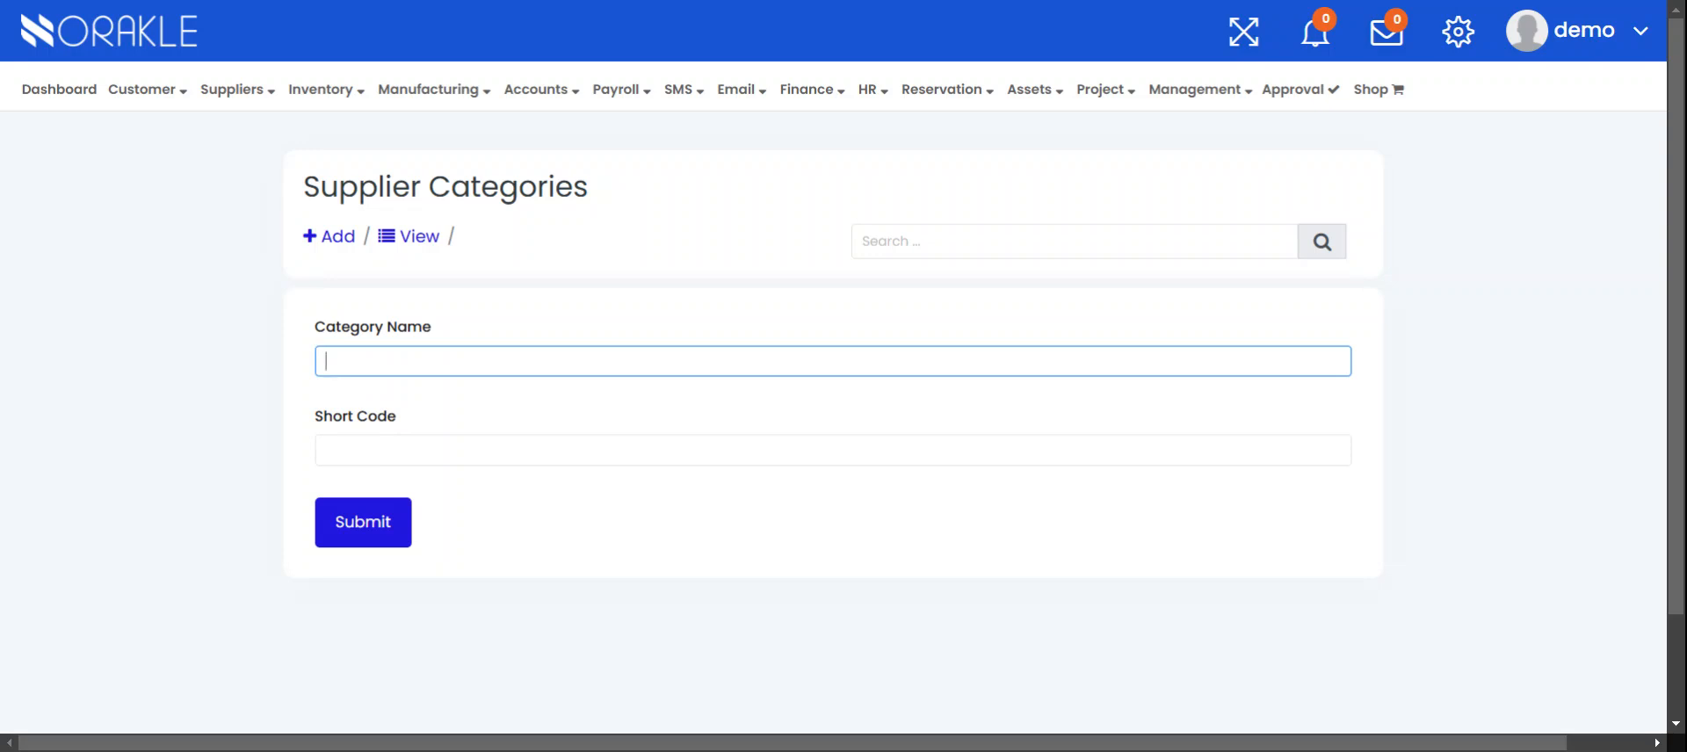
pyautogui.write('Babys')
pyautogui.click(389, 446)
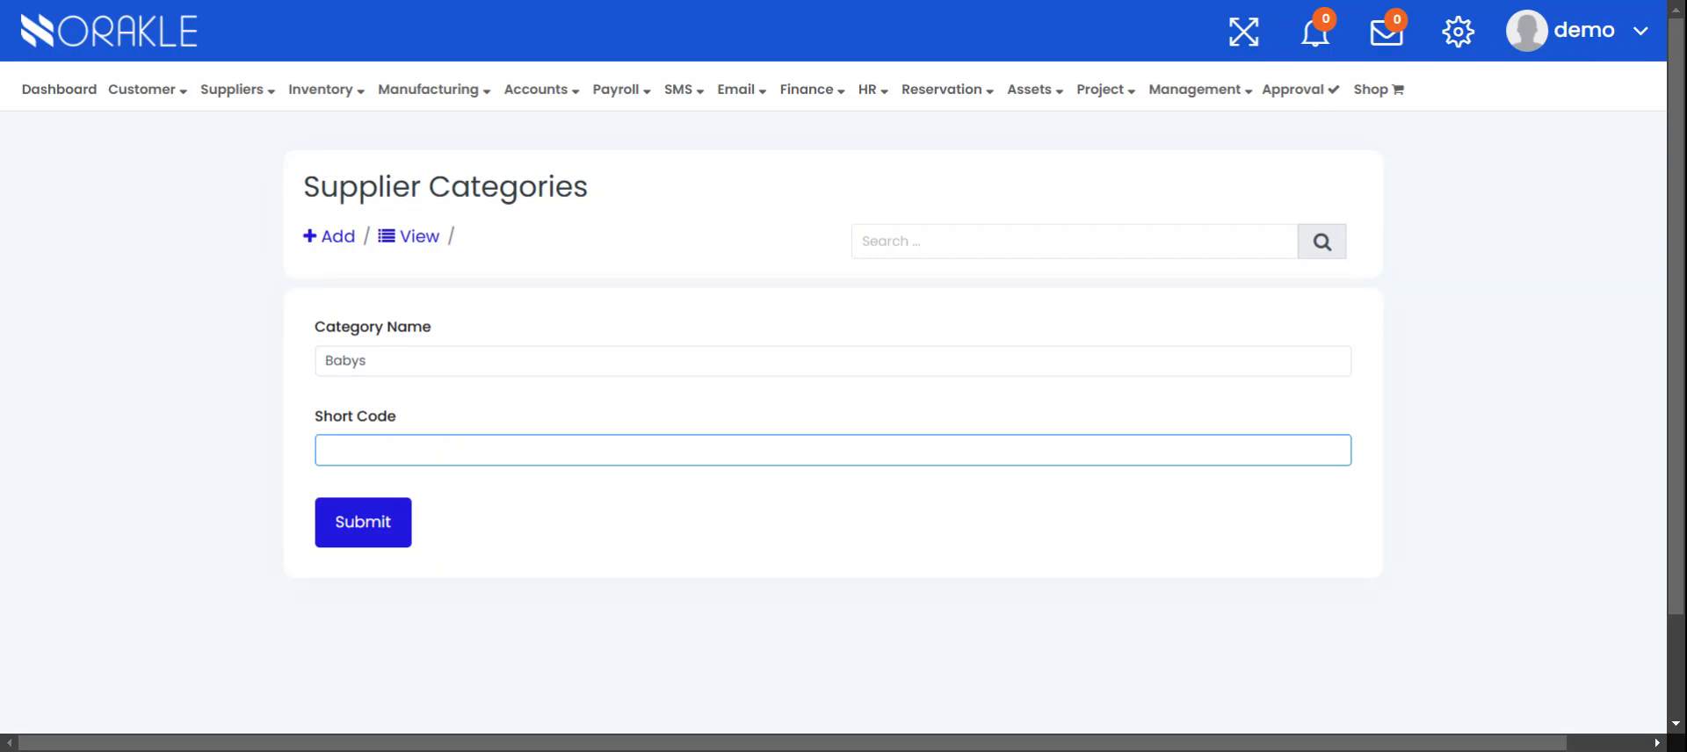
pyautogui.write('BB123')
pyautogui.click(378, 530)
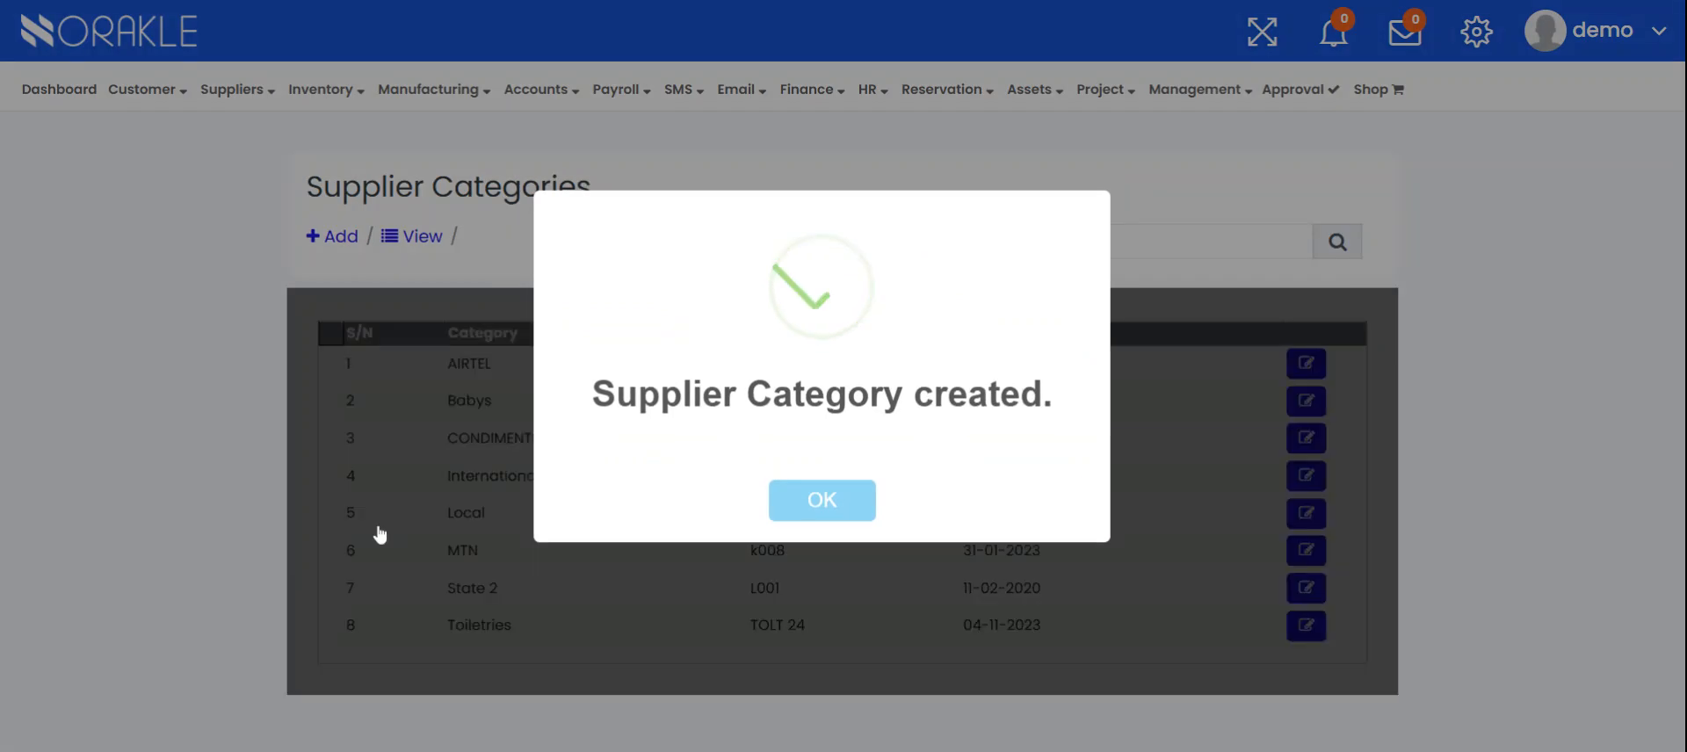
# Dismiss the category confirmation and open the Add Supplier form
pyautogui.click(839, 497)
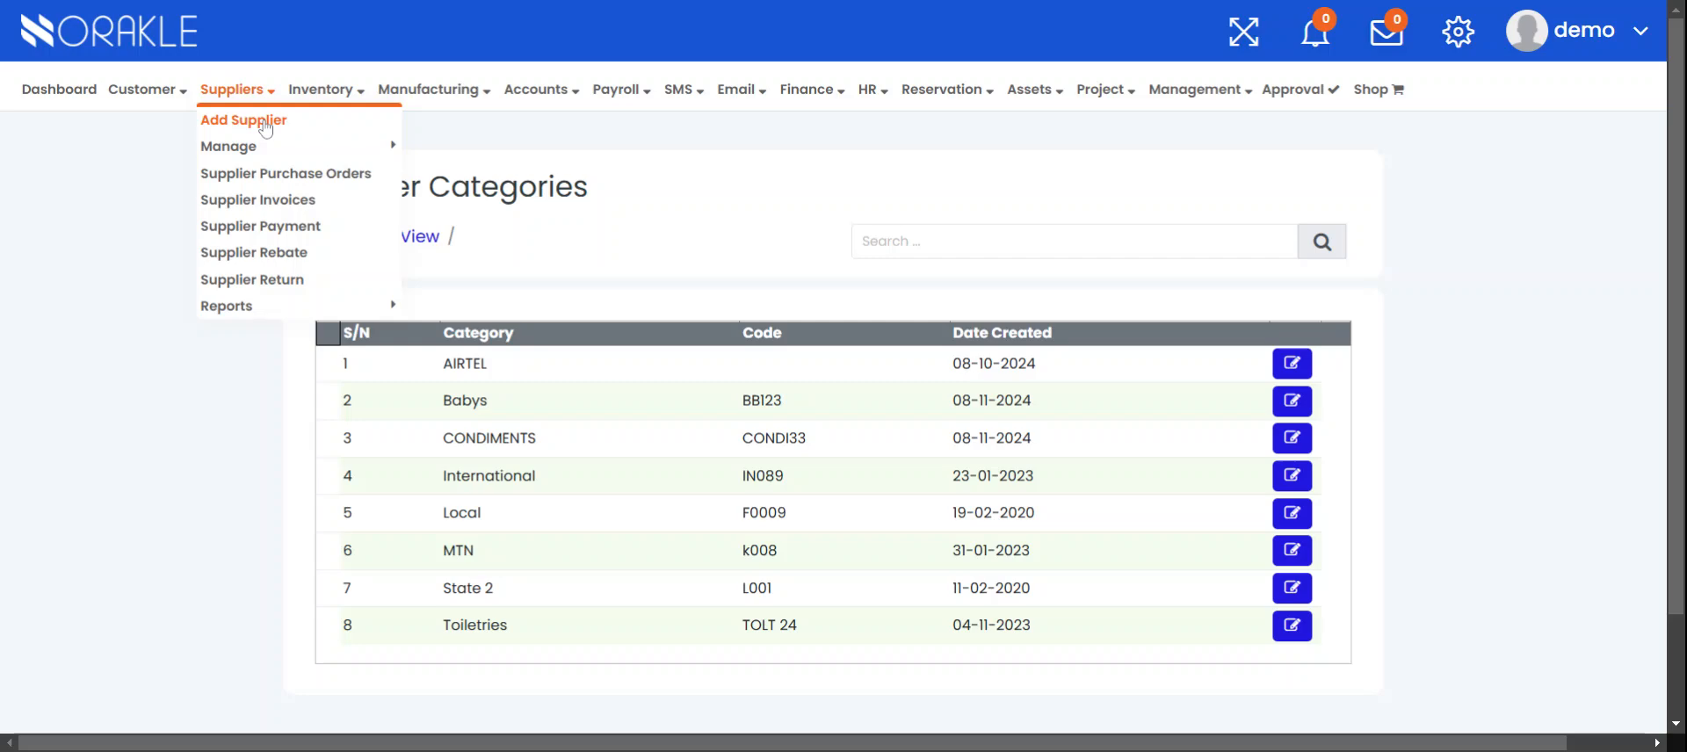
pyautogui.click(265, 128)
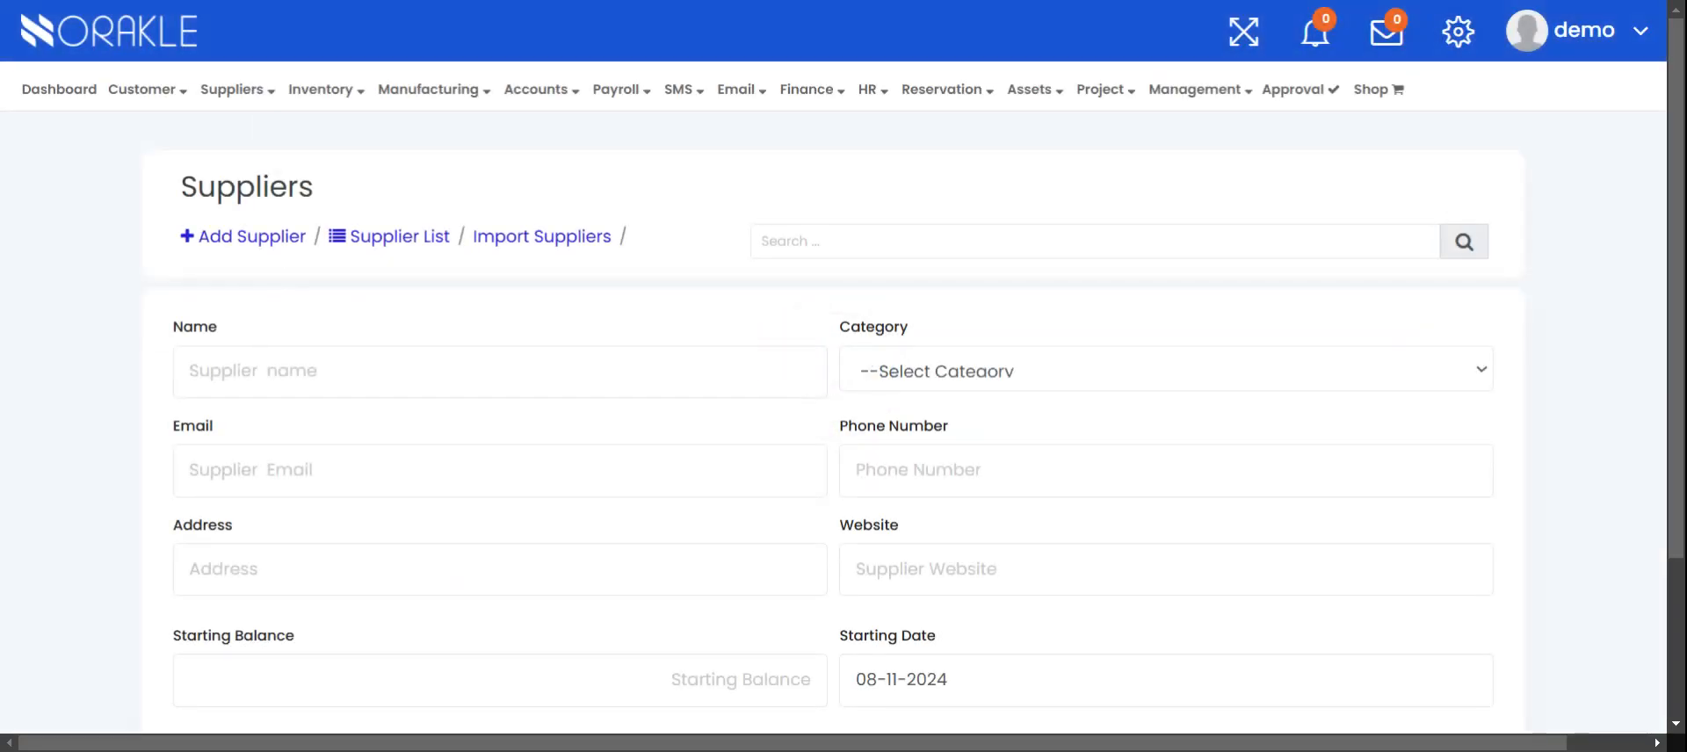
pyautogui.scroll(-3, 833, 395)
pyautogui.scroll(3, 833, 395)
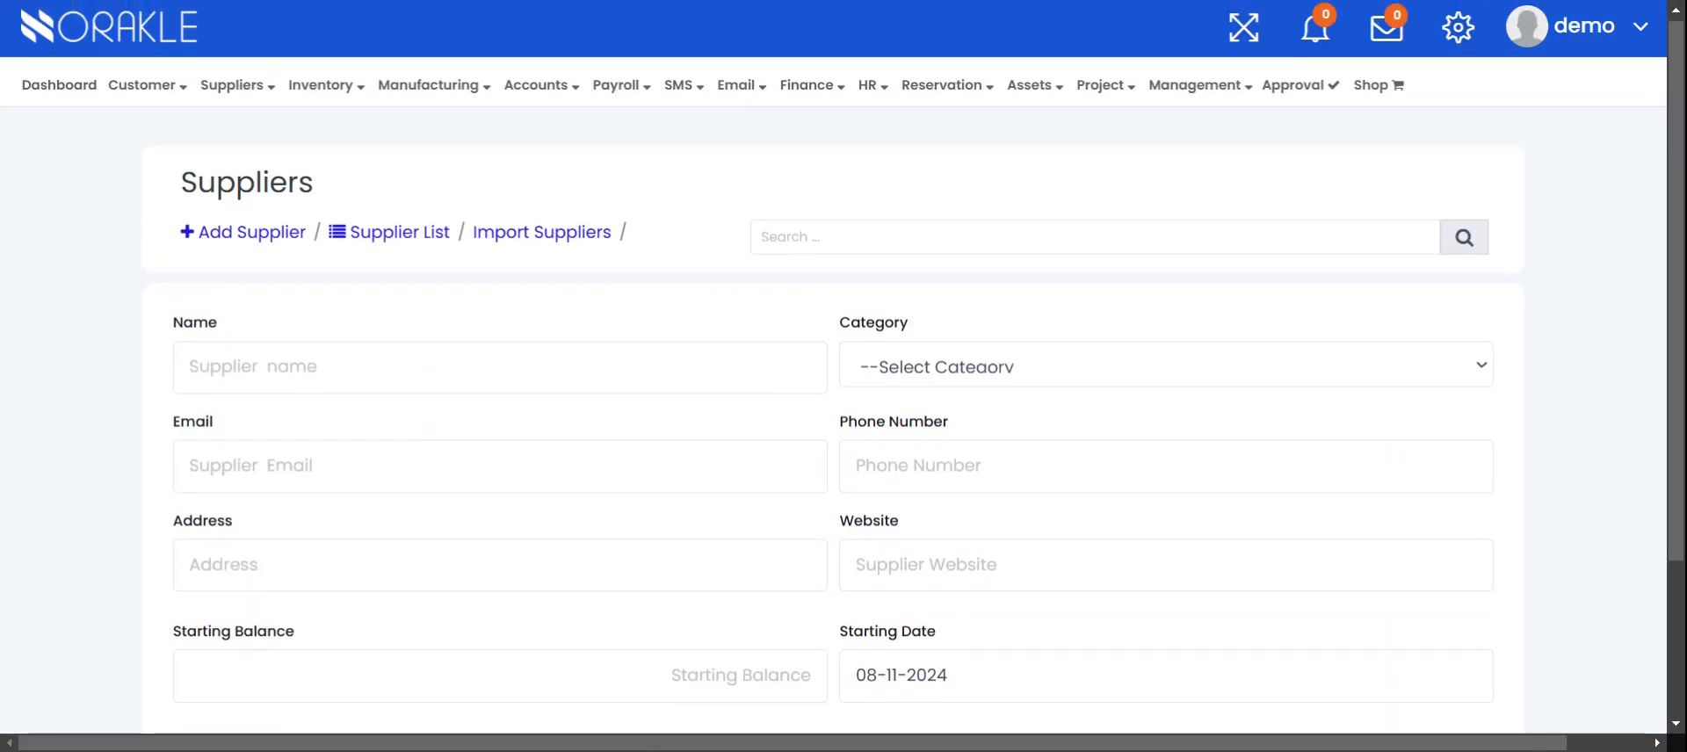
# Fill in the supplier's name, e-mail address, and the suggested street address
pyautogui.click(430, 367)
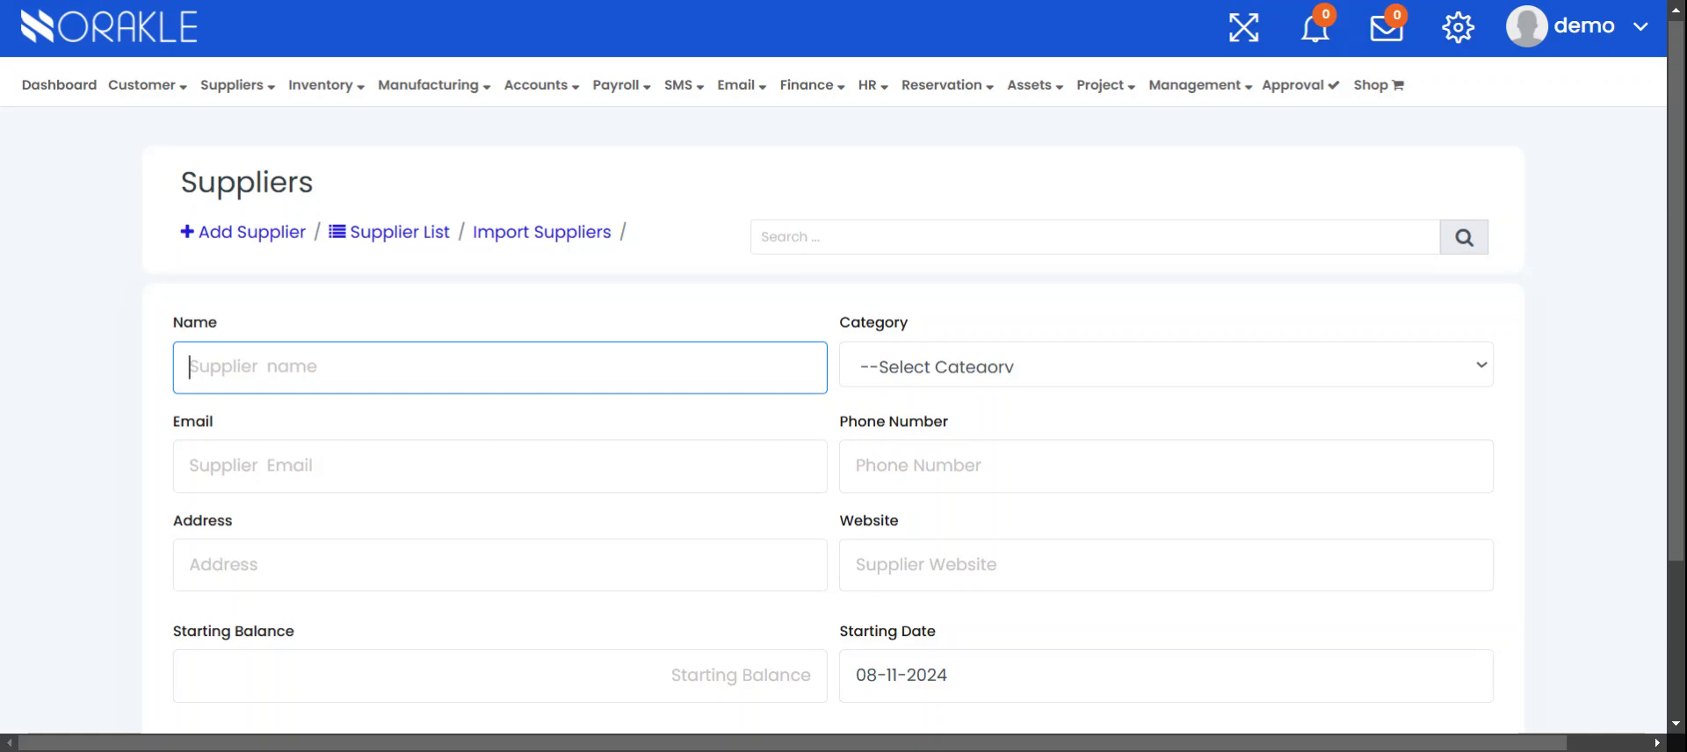
pyautogui.write('R')
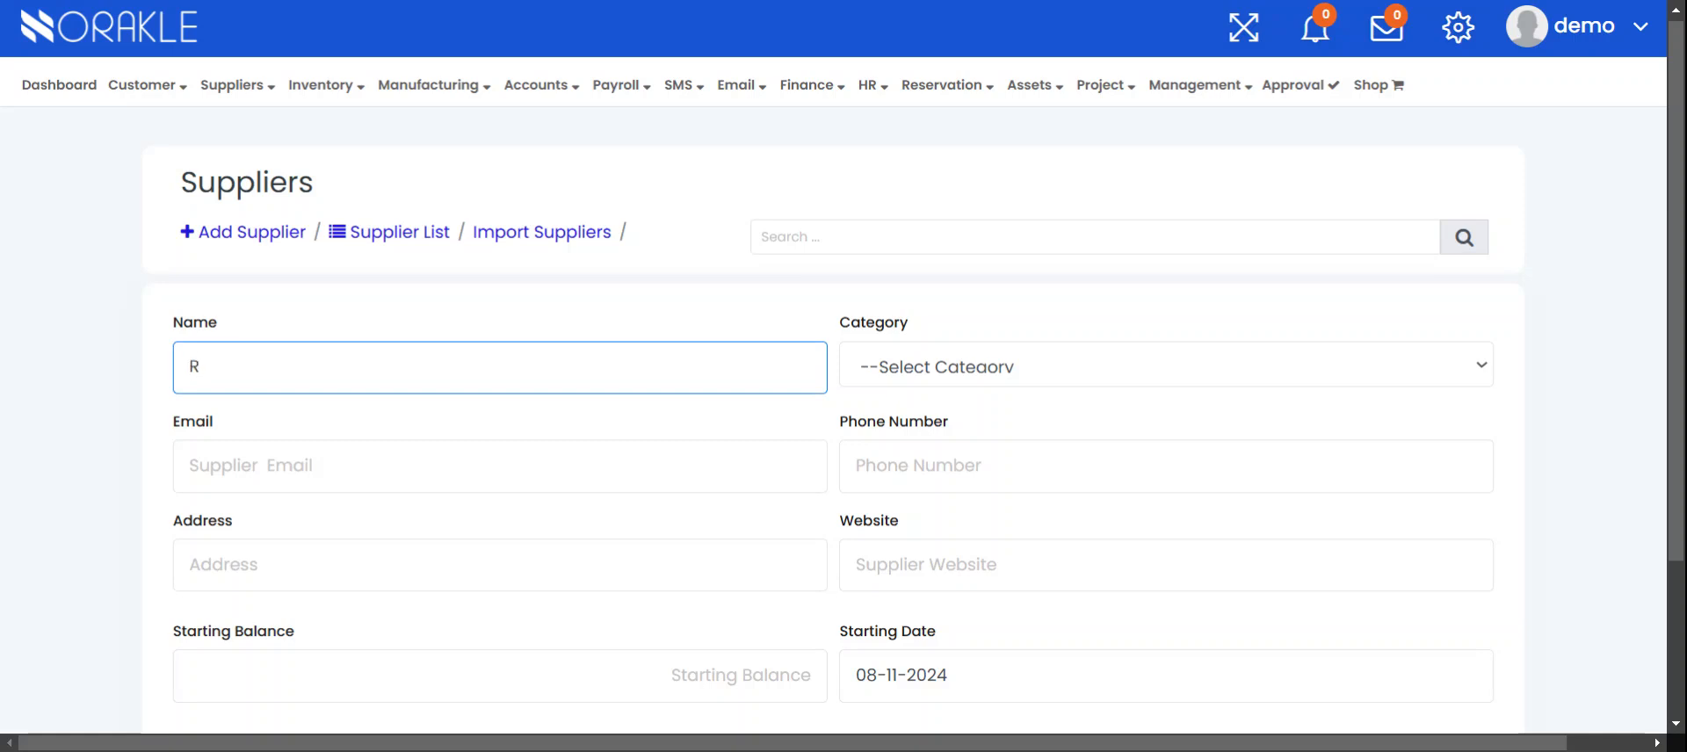
pyautogui.write('achael')
pyautogui.click(263, 466)
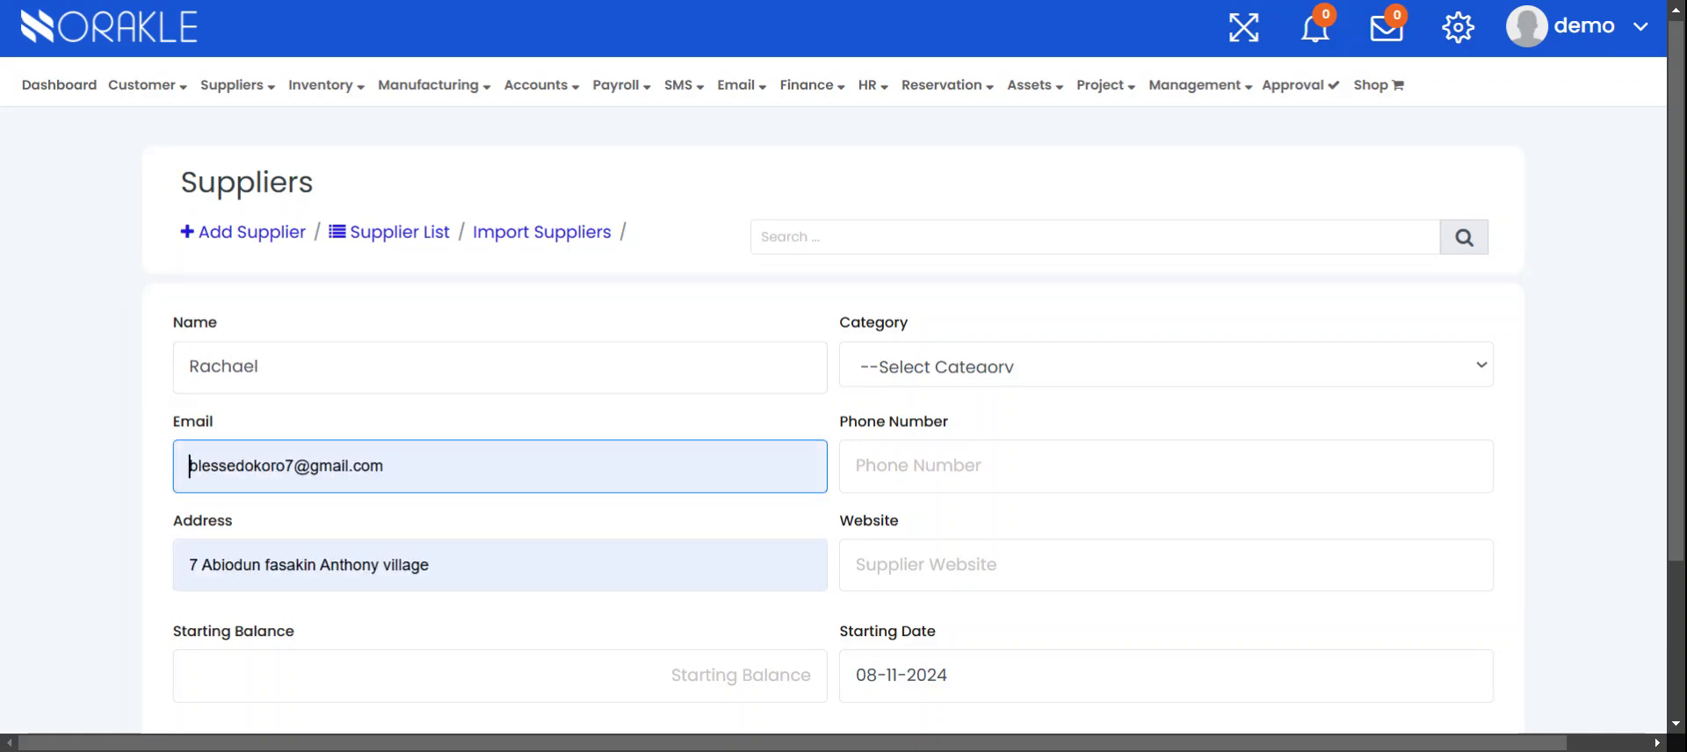
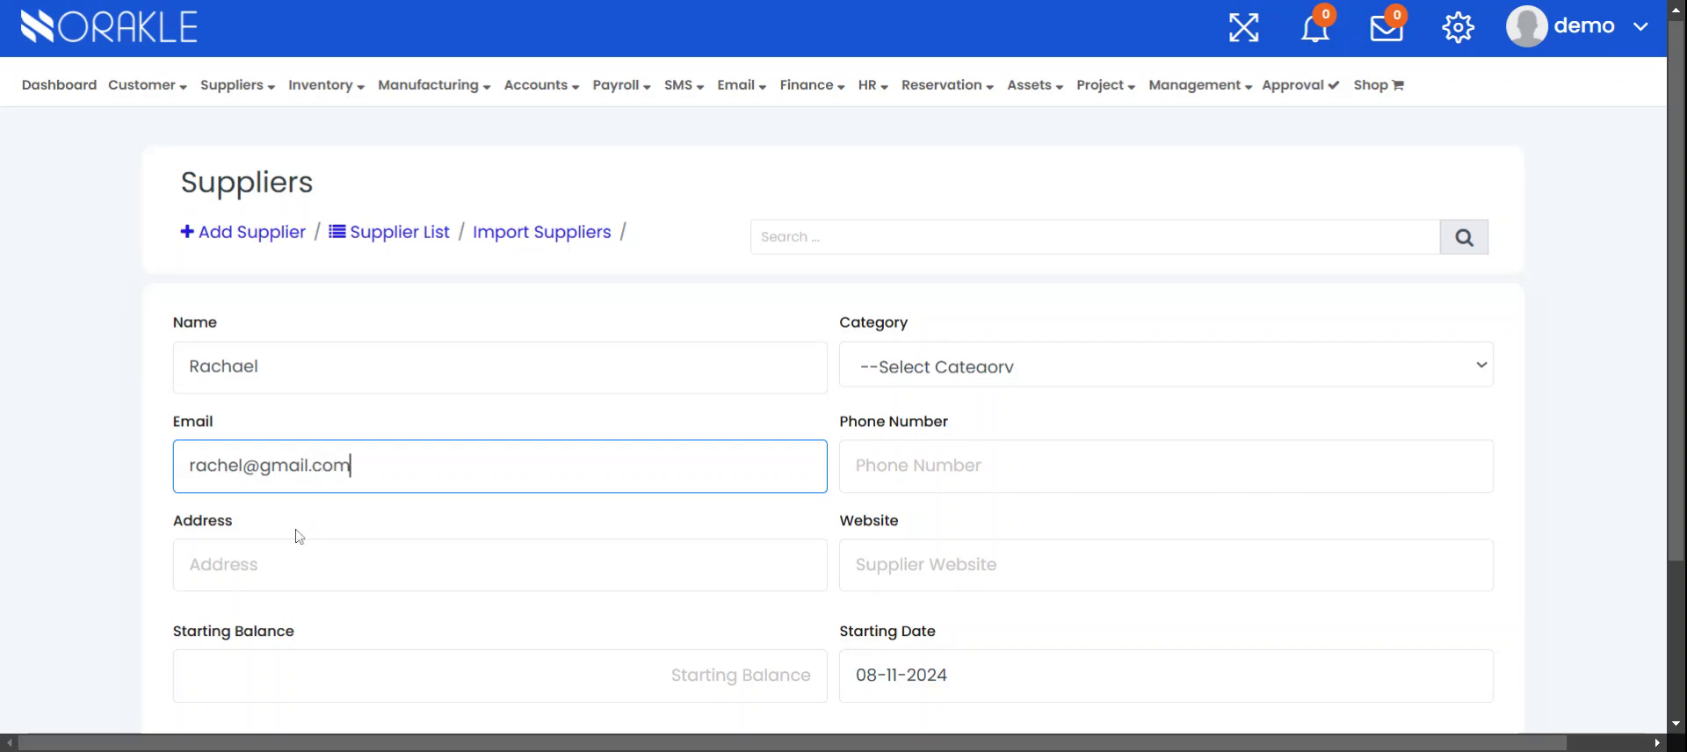
pyautogui.click(298, 552)
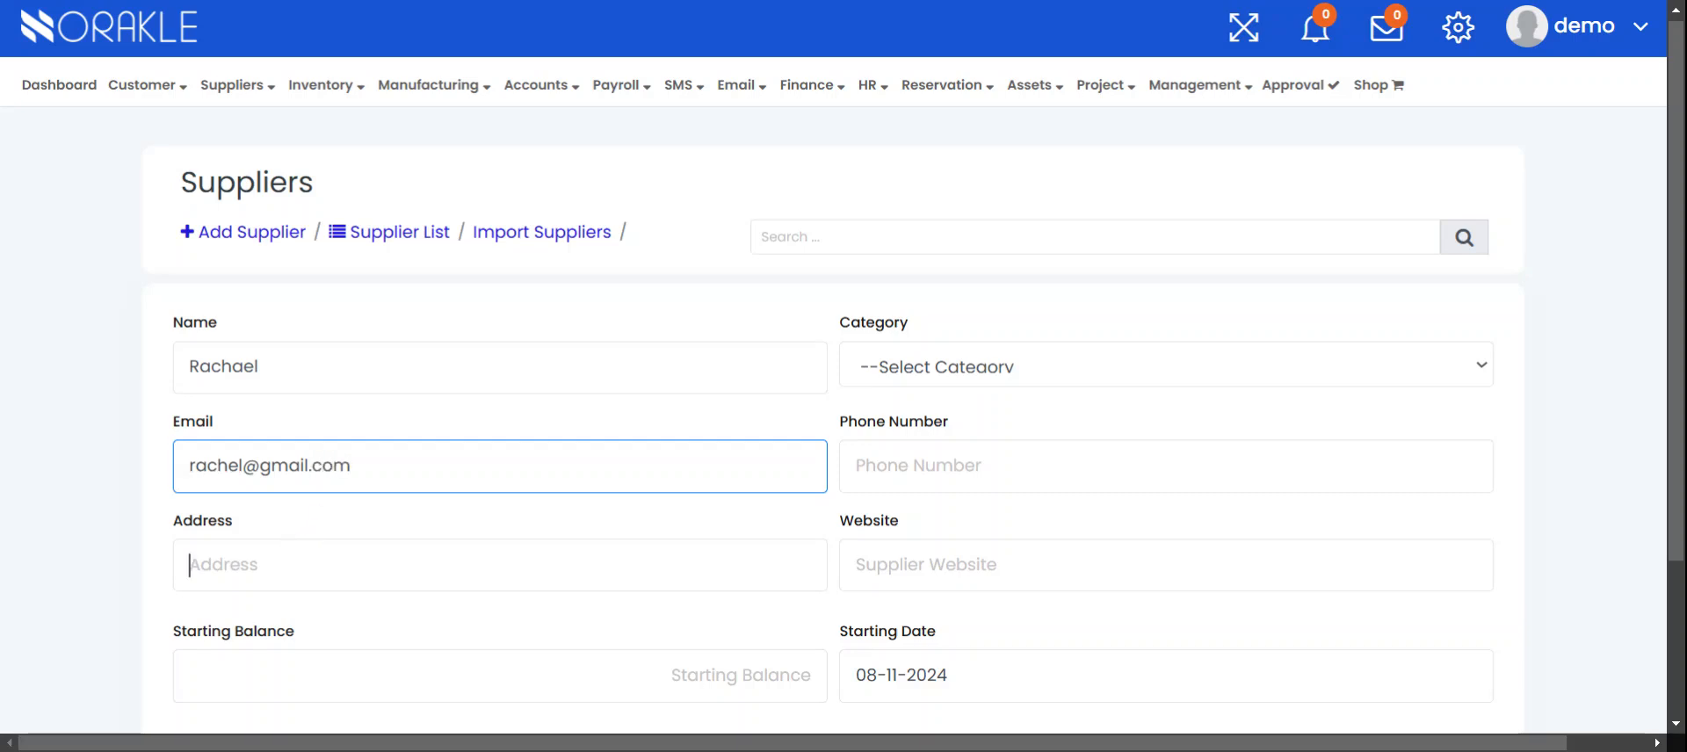
pyautogui.click(323, 603)
pyautogui.scroll(-3, 833, 376)
# Set a 250,000 starting balance, category Babys, and the suggested phone number
pyautogui.click(500, 466)
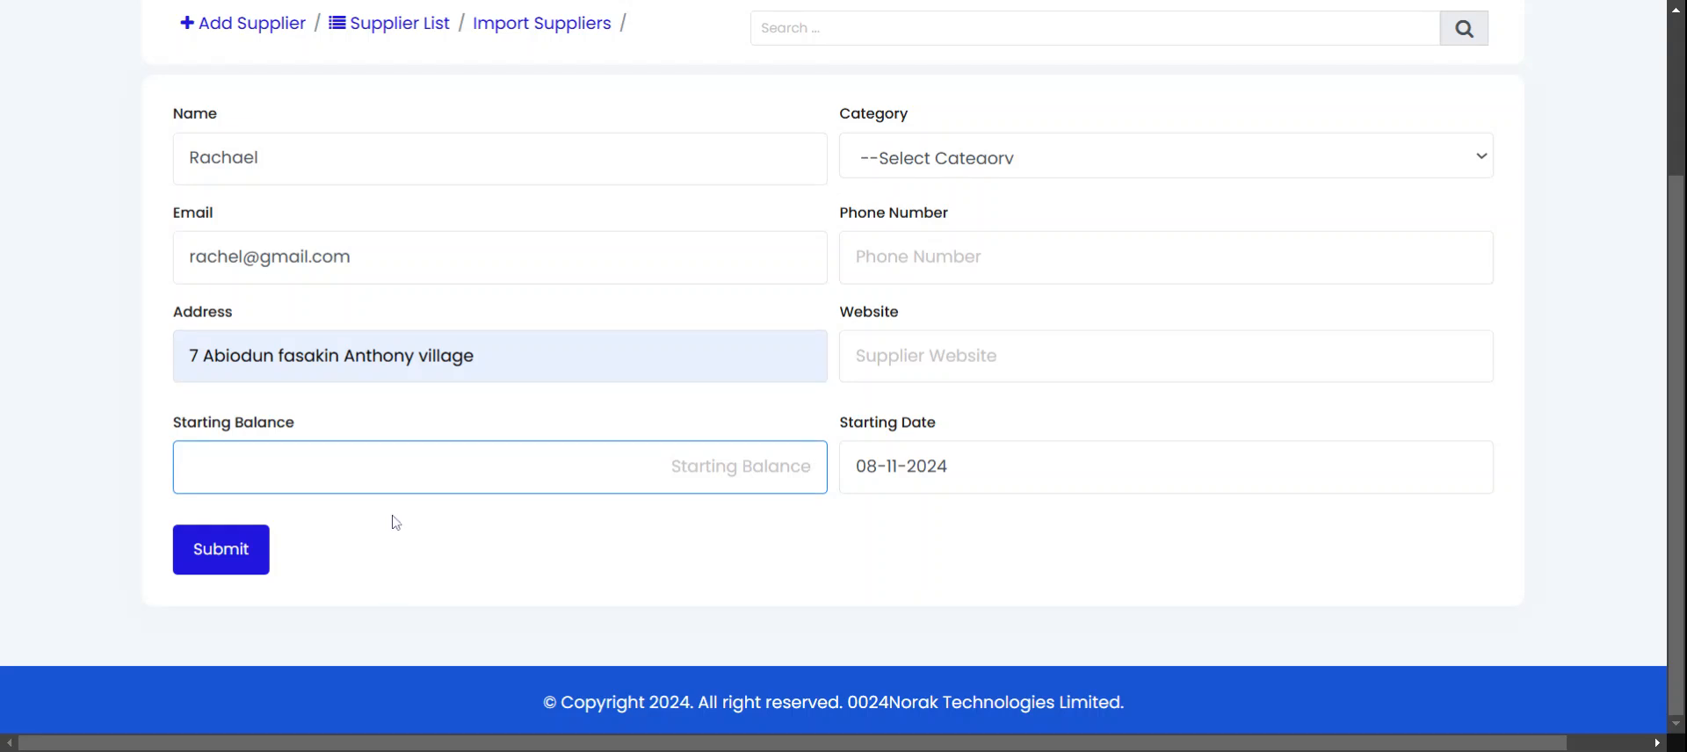
pyautogui.write('2')
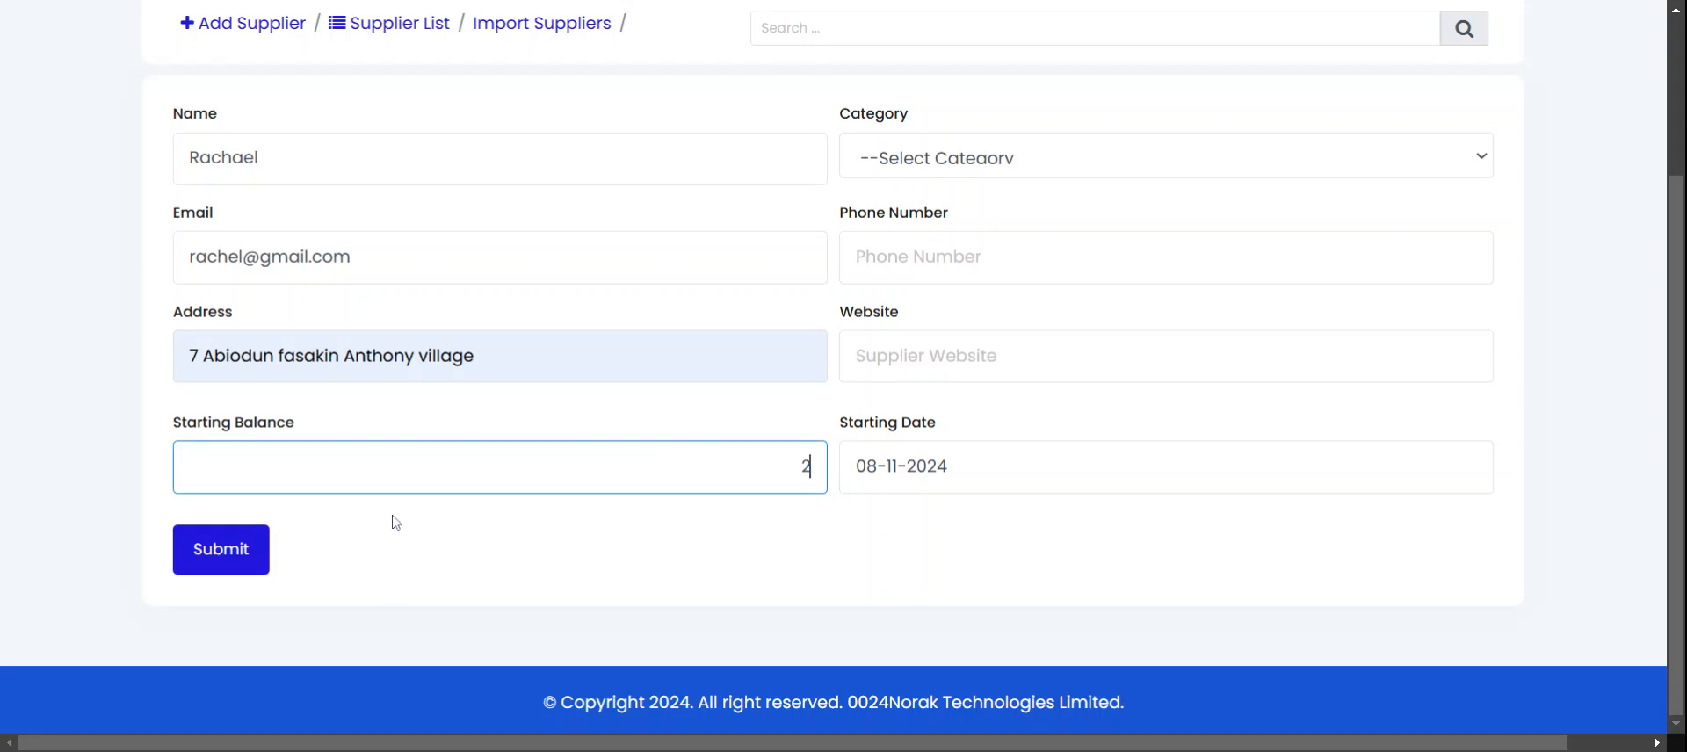
pyautogui.write('50,000')
pyautogui.click(922, 167)
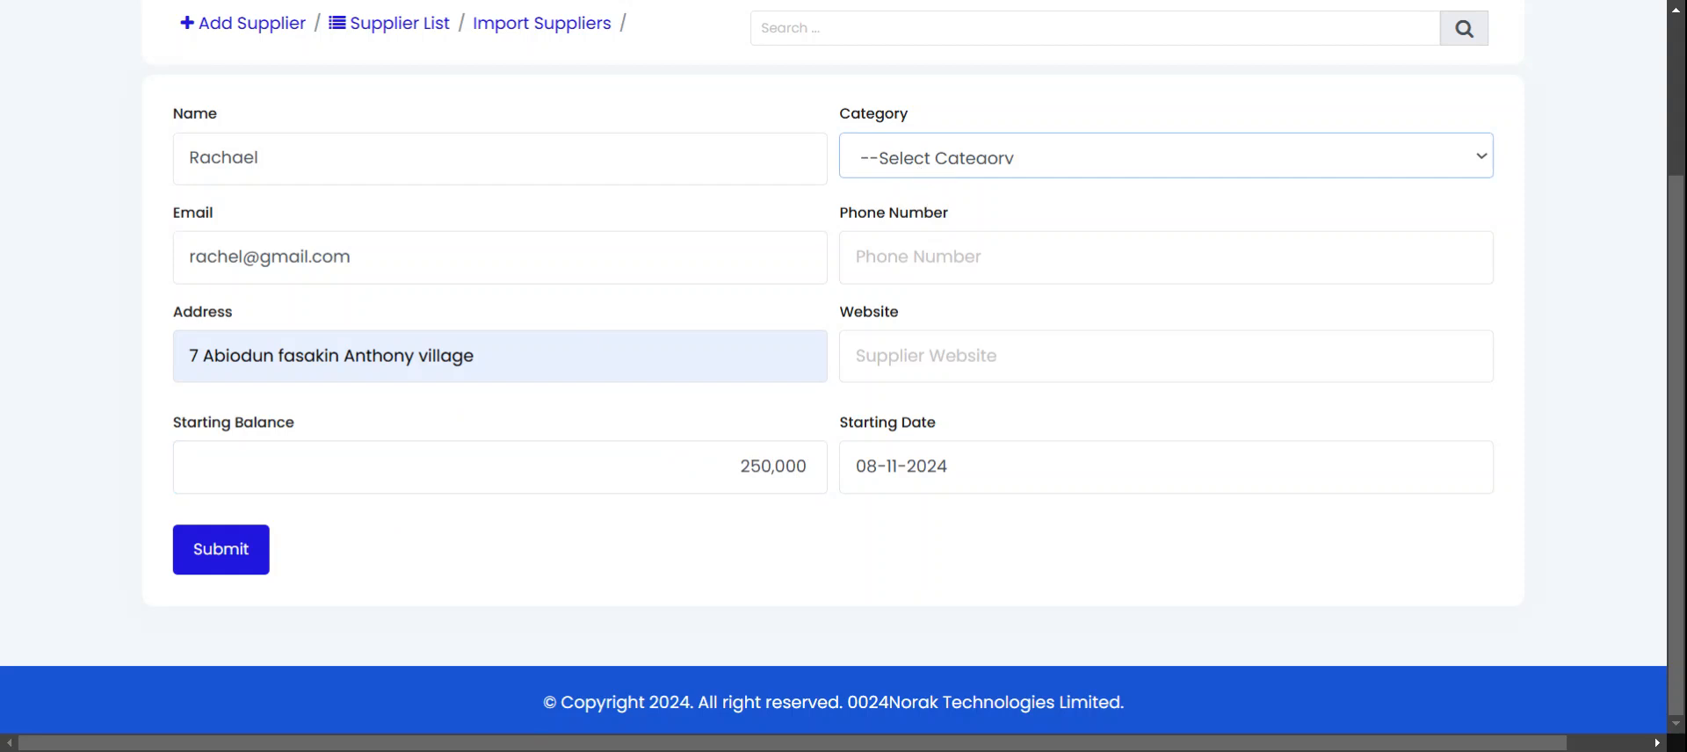
pyautogui.click(913, 213)
pyautogui.click(918, 256)
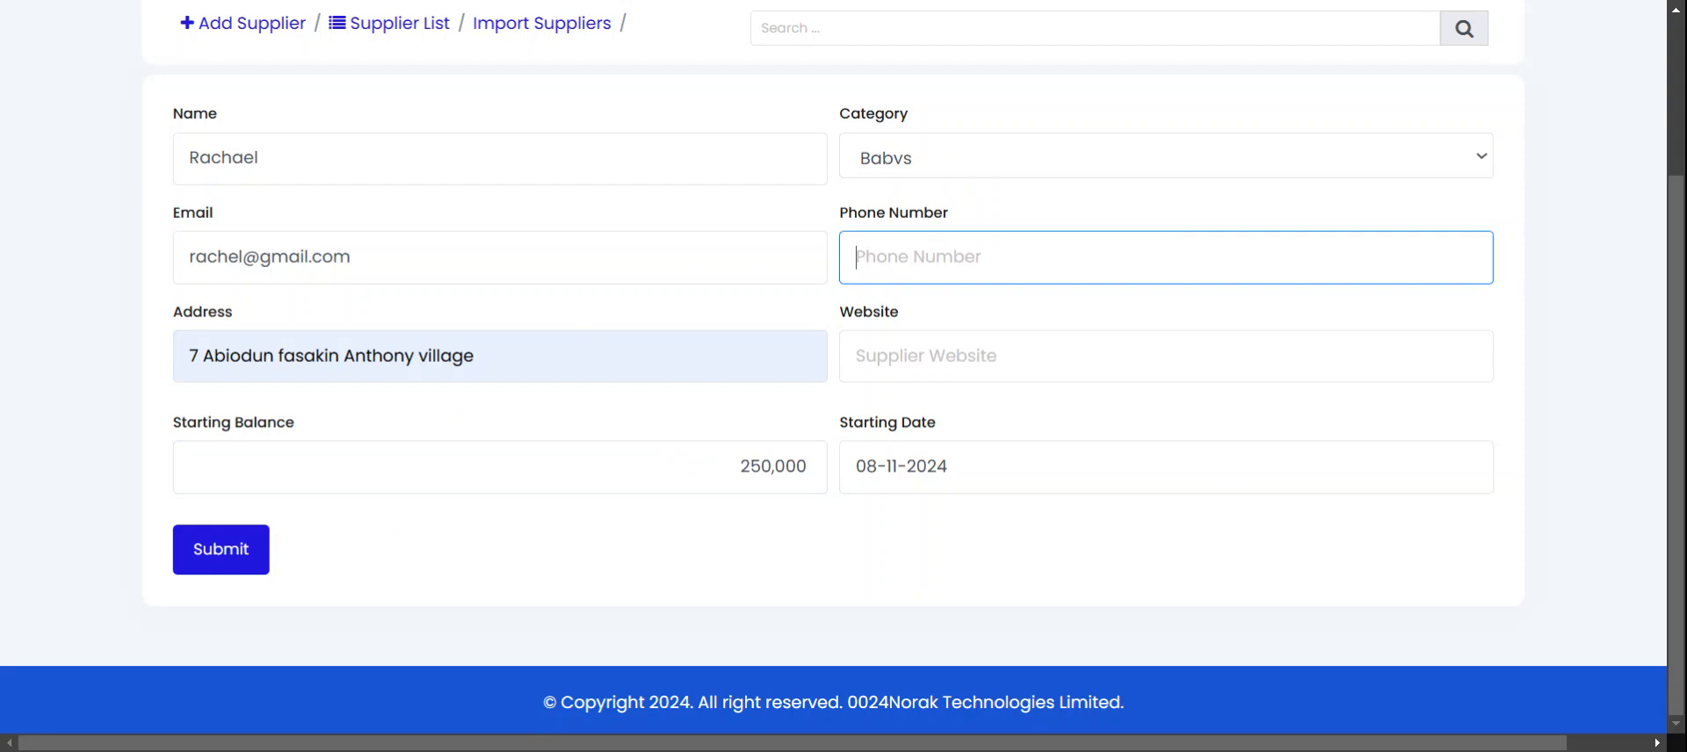
pyautogui.click(944, 309)
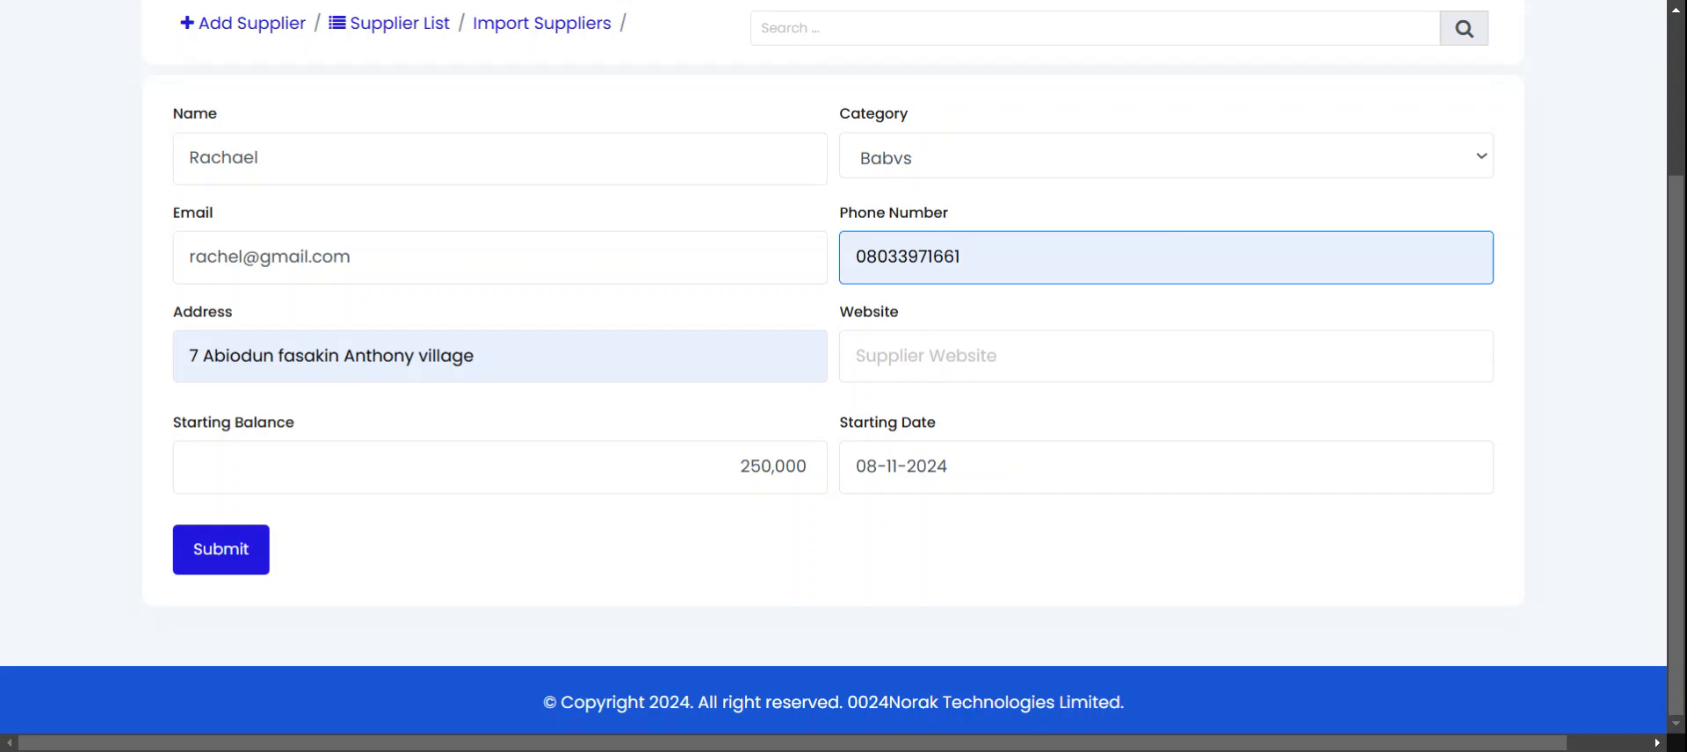
# Enter the supplier's website address and check the starting date
pyautogui.click(916, 353)
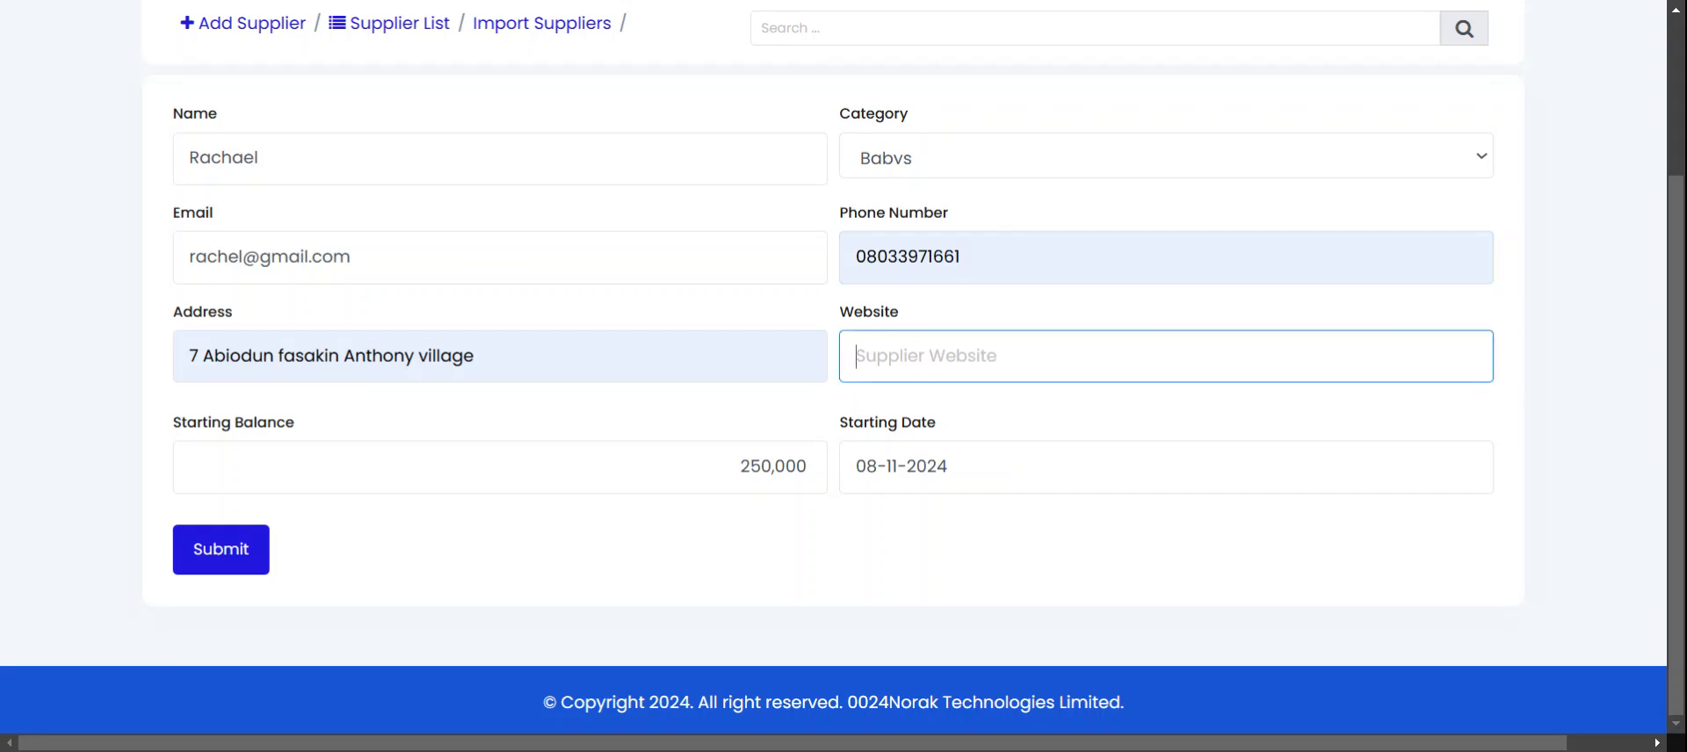
pyautogui.write('rachel')
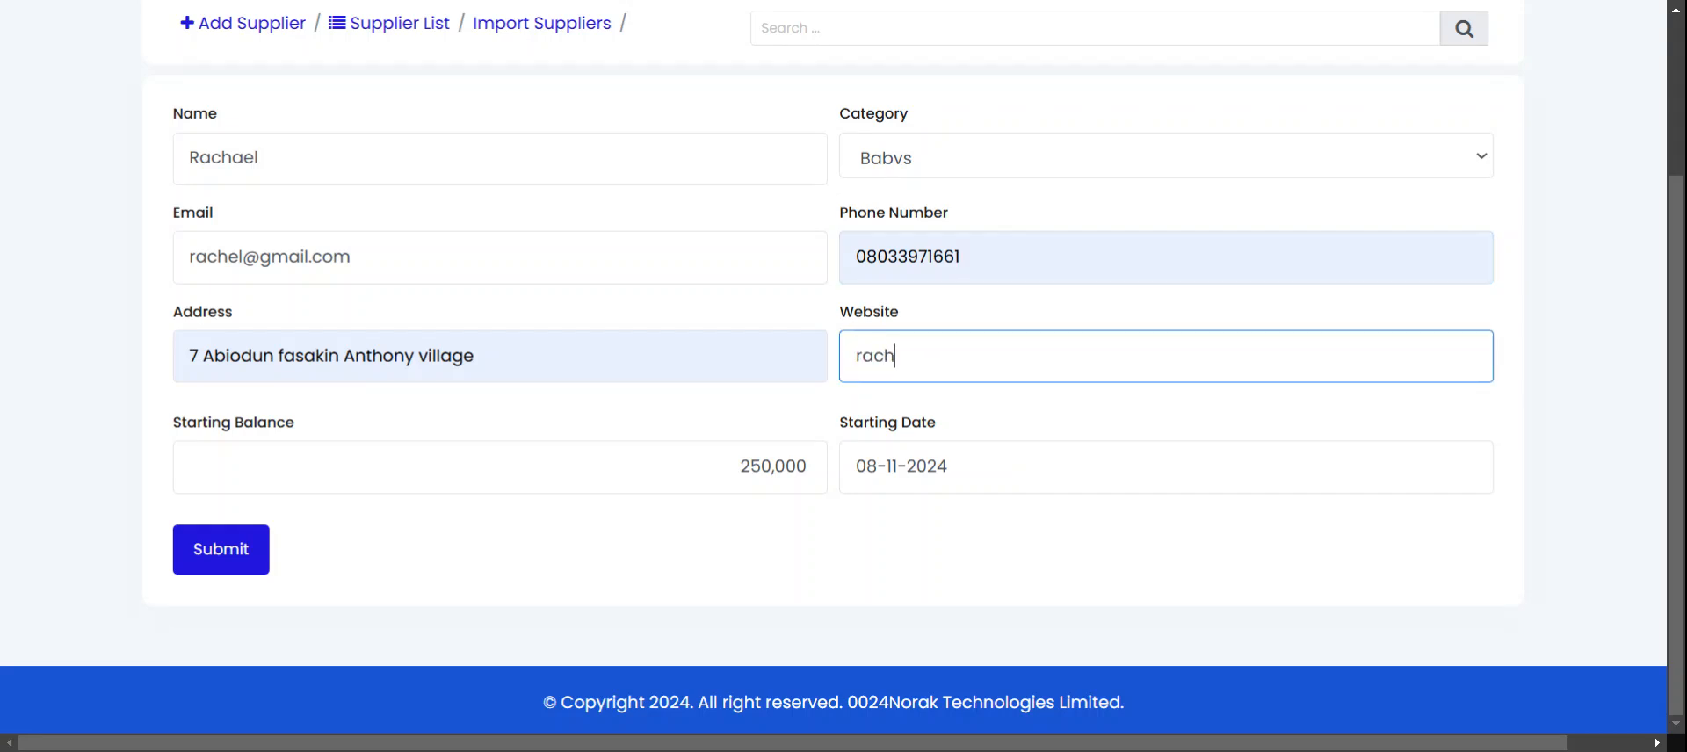
pyautogui.press('BackSpace')
pyautogui.press('BackSpace')
pyautogui.press('BackSpace')
pyautogui.press('BackSpace')
pyautogui.press('BackSpace')
pyautogui.write('www.rachel.com')
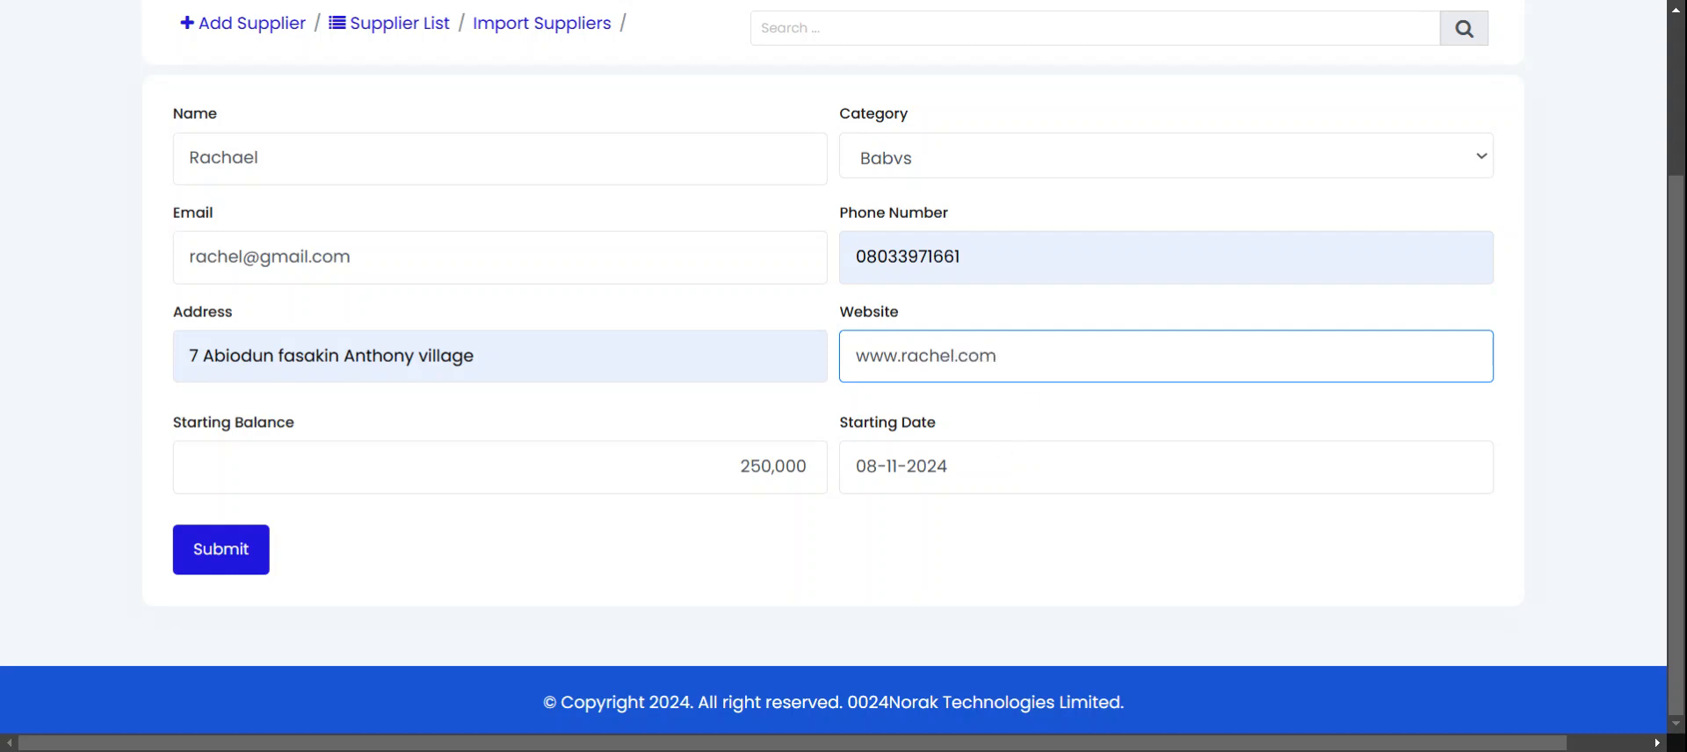
pyautogui.click(947, 466)
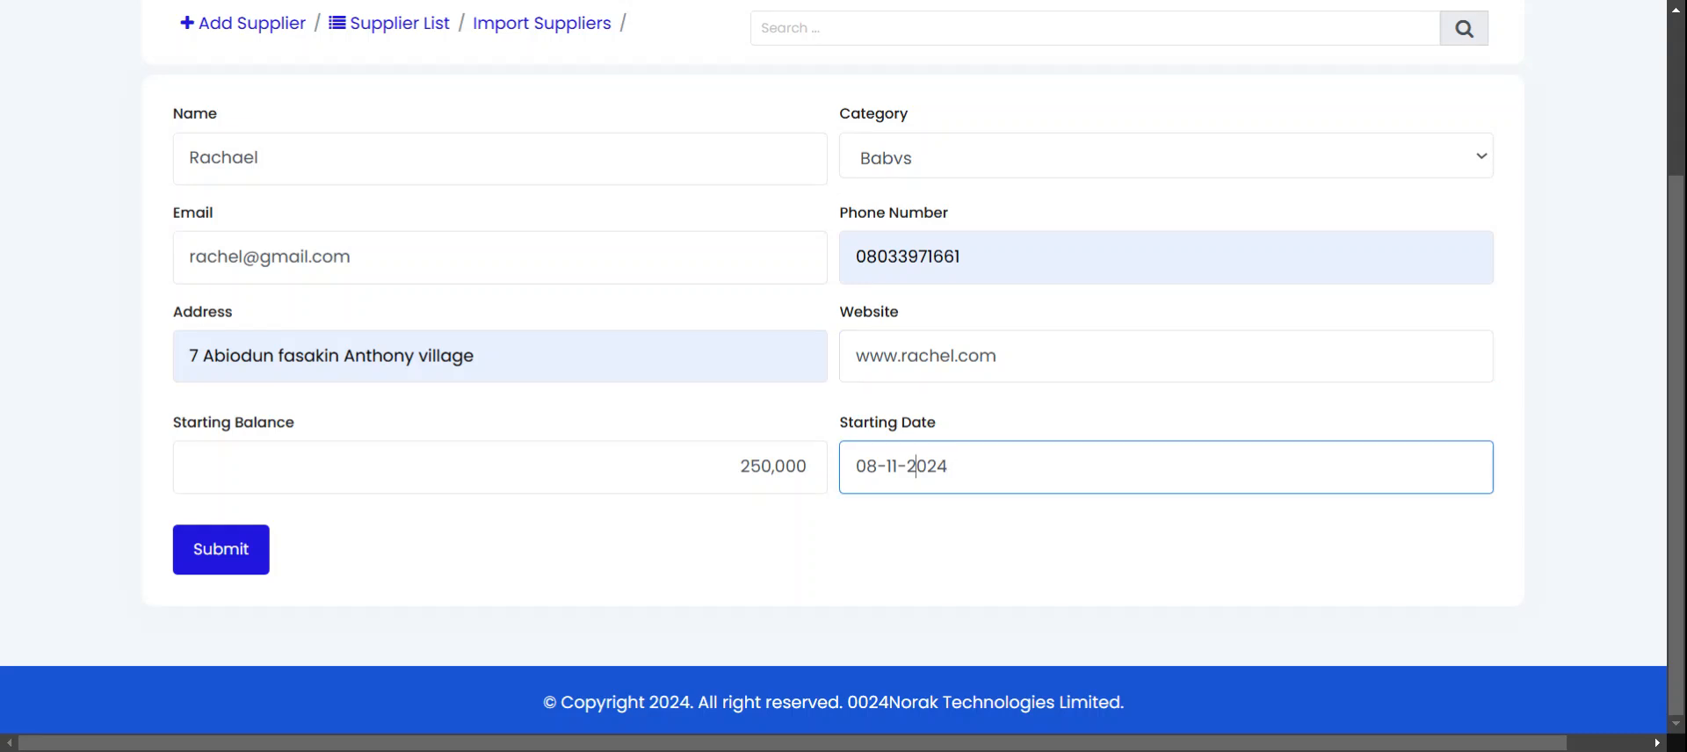
pyautogui.click(1060, 437)
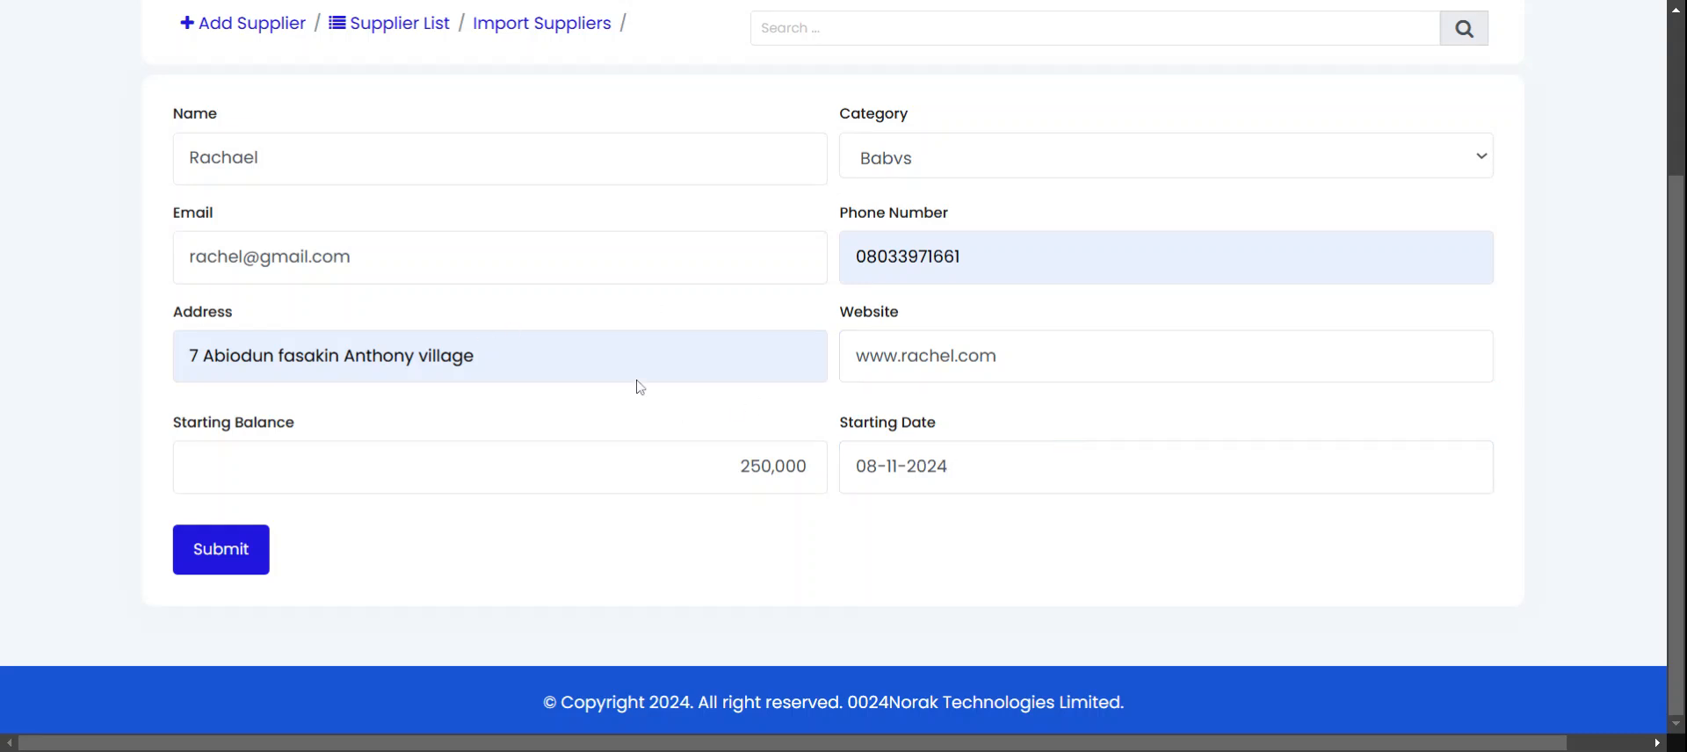
pyautogui.scroll(3, 832, 376)
pyautogui.scroll(-3, 833, 376)
# Submit the supplier, confirm success, and reload the list showing it first of 25
pyautogui.click(199, 546)
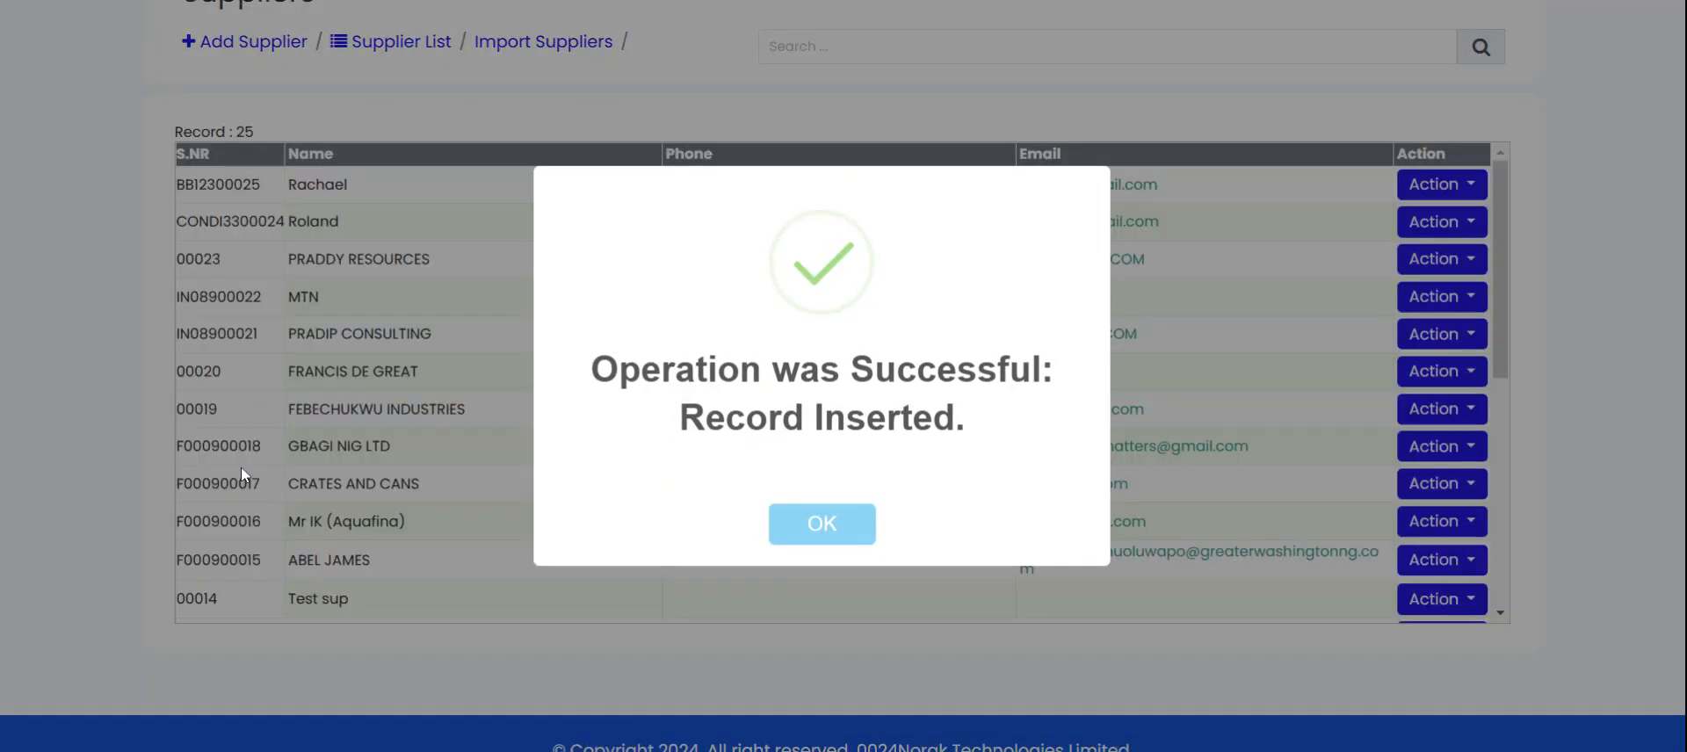
pyautogui.click(824, 528)
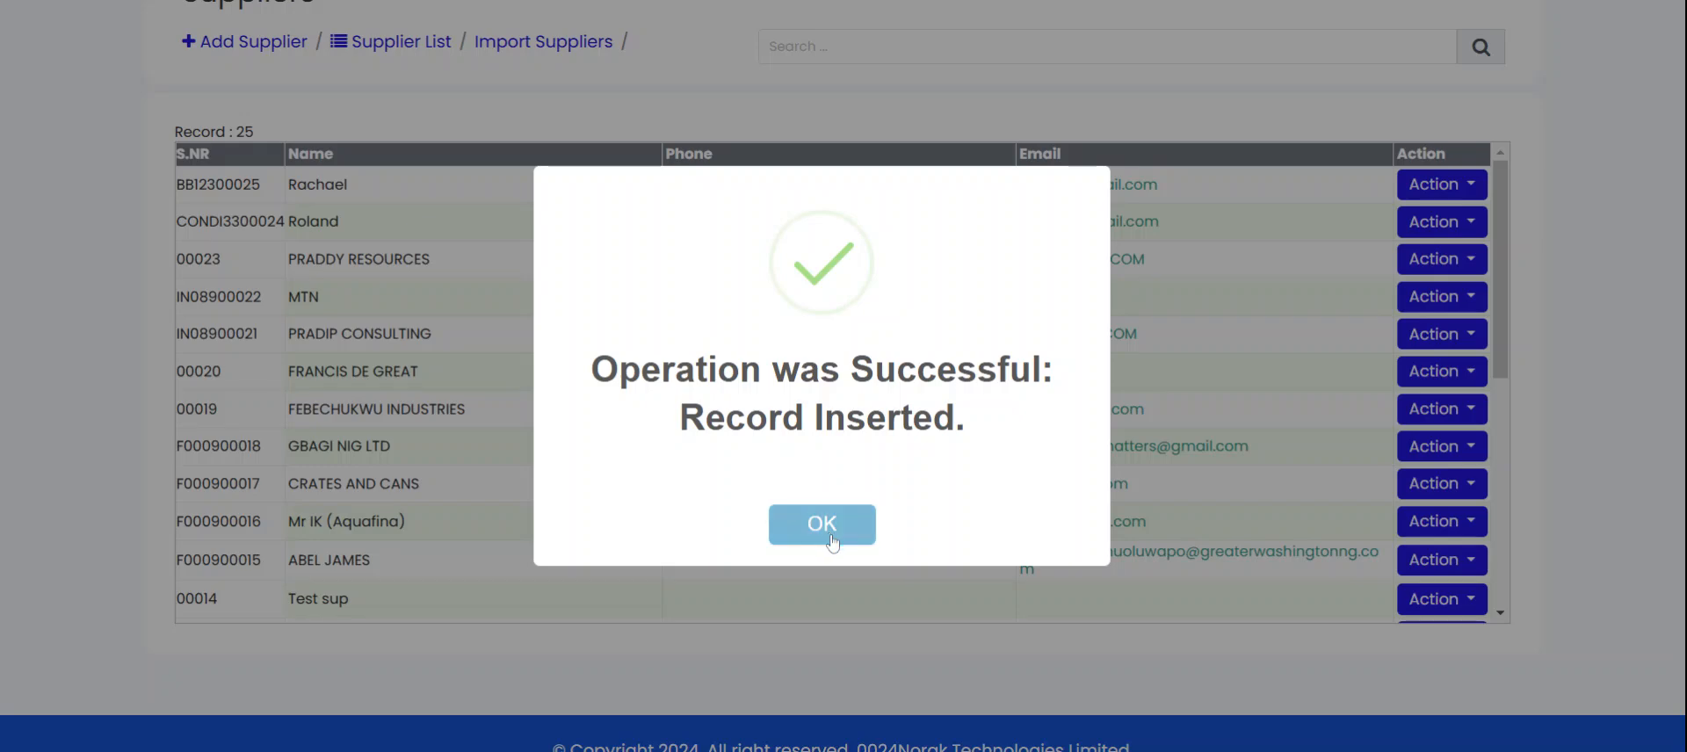
pyautogui.scroll(2, 576, 418)
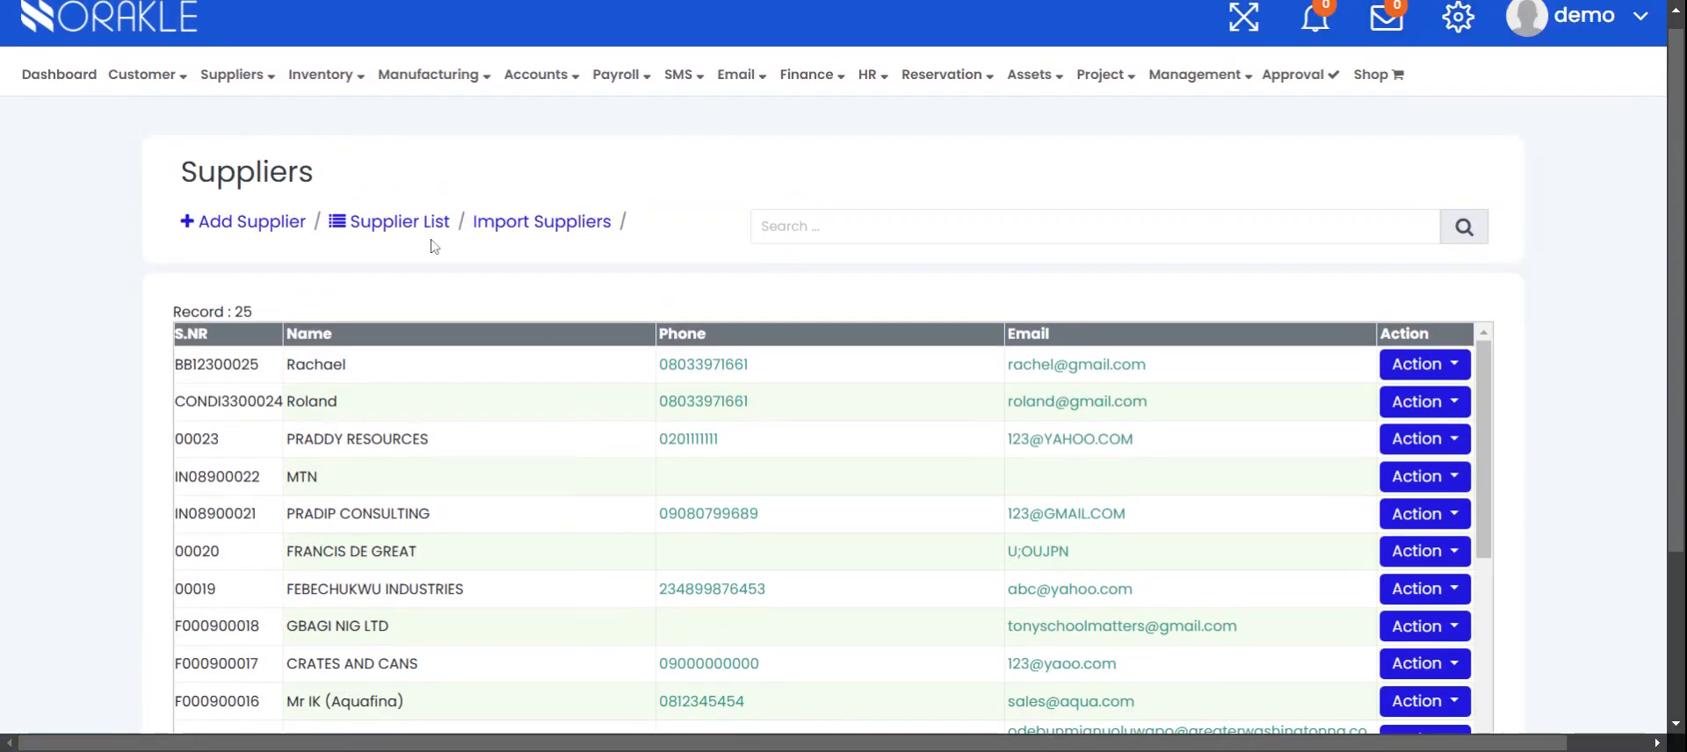
pyautogui.scroll(1, 422, 230)
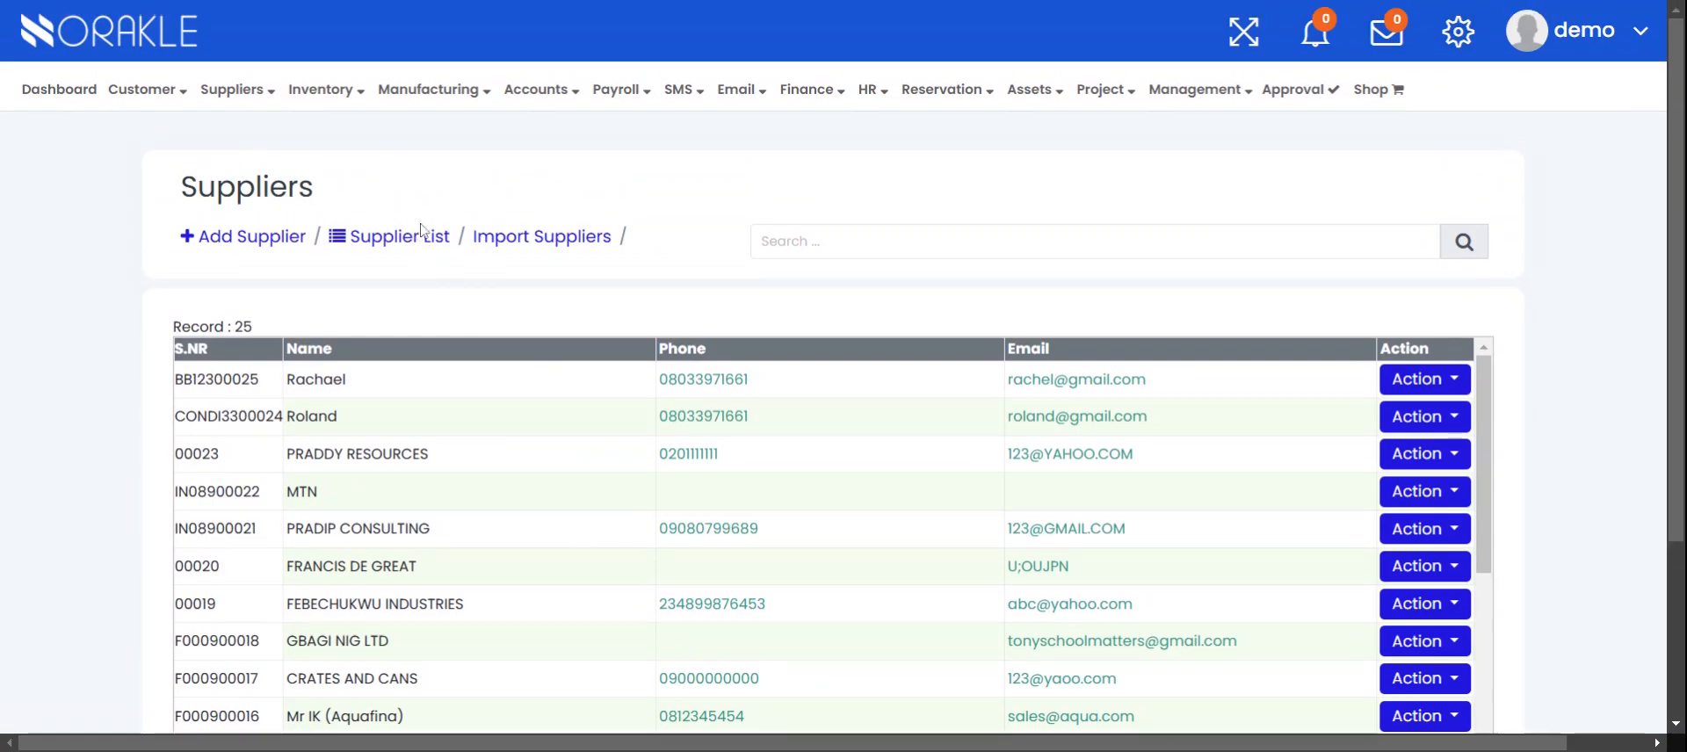
pyautogui.click(426, 245)
pyautogui.scroll(-5, 416, 398)
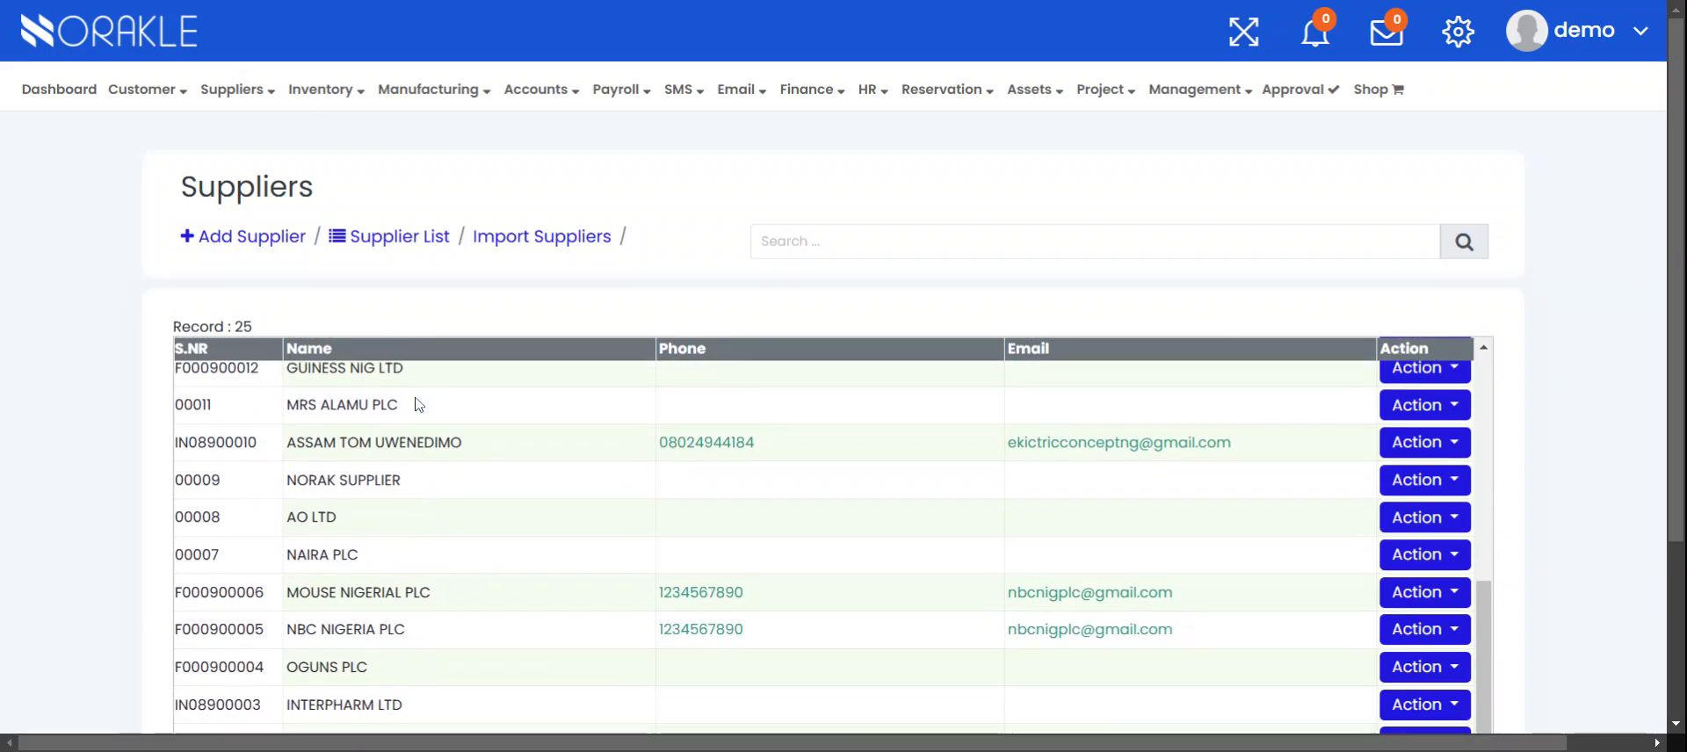
pyautogui.scroll(-3, 418, 403)
pyautogui.scroll(10, 351, 582)
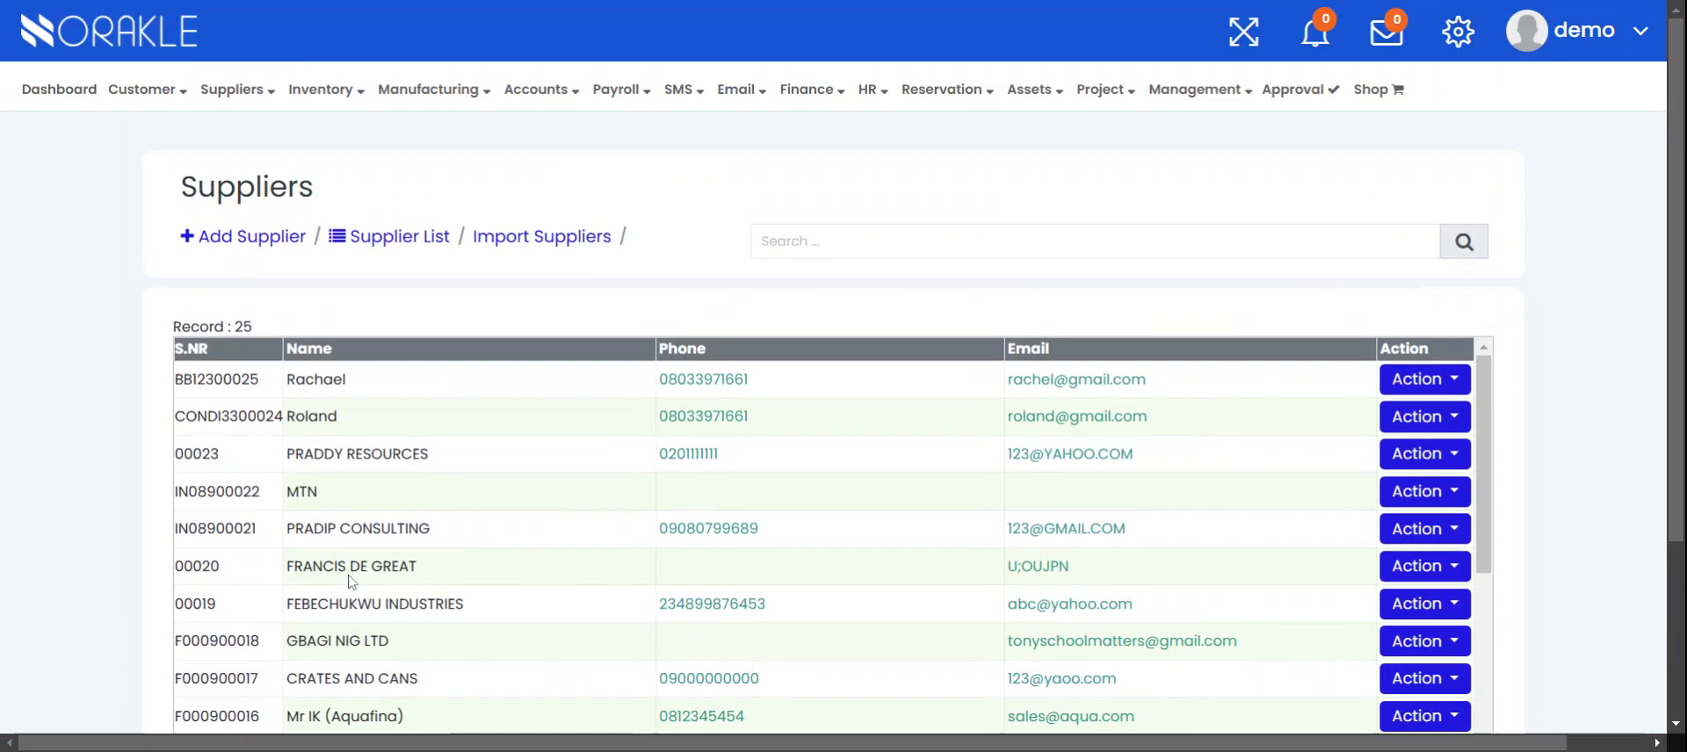
# Open the Import Suppliers page for supplier opening balances
pyautogui.click(570, 249)
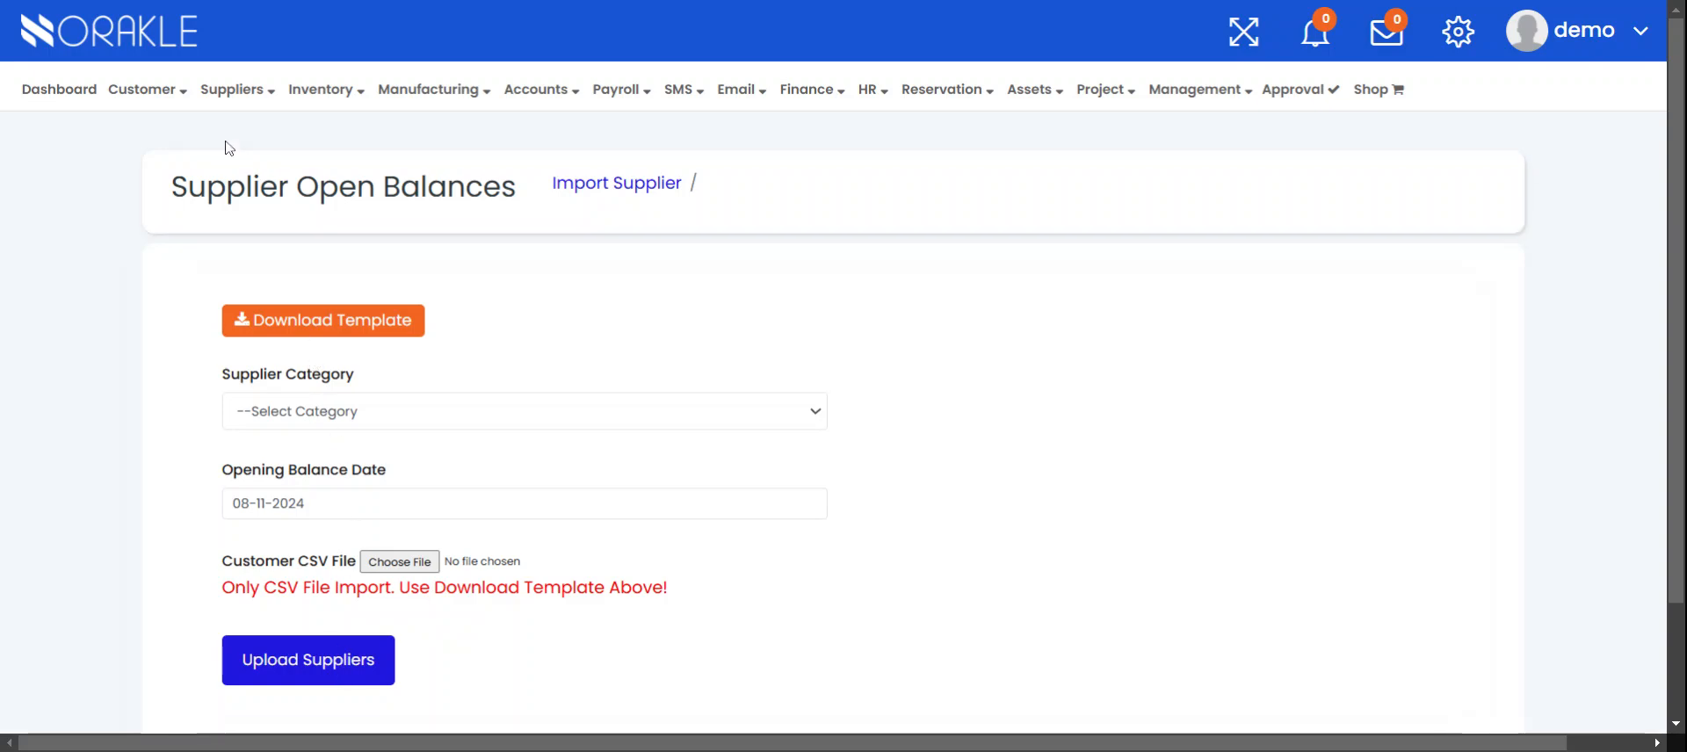
pyautogui.moveTo(233, 97)
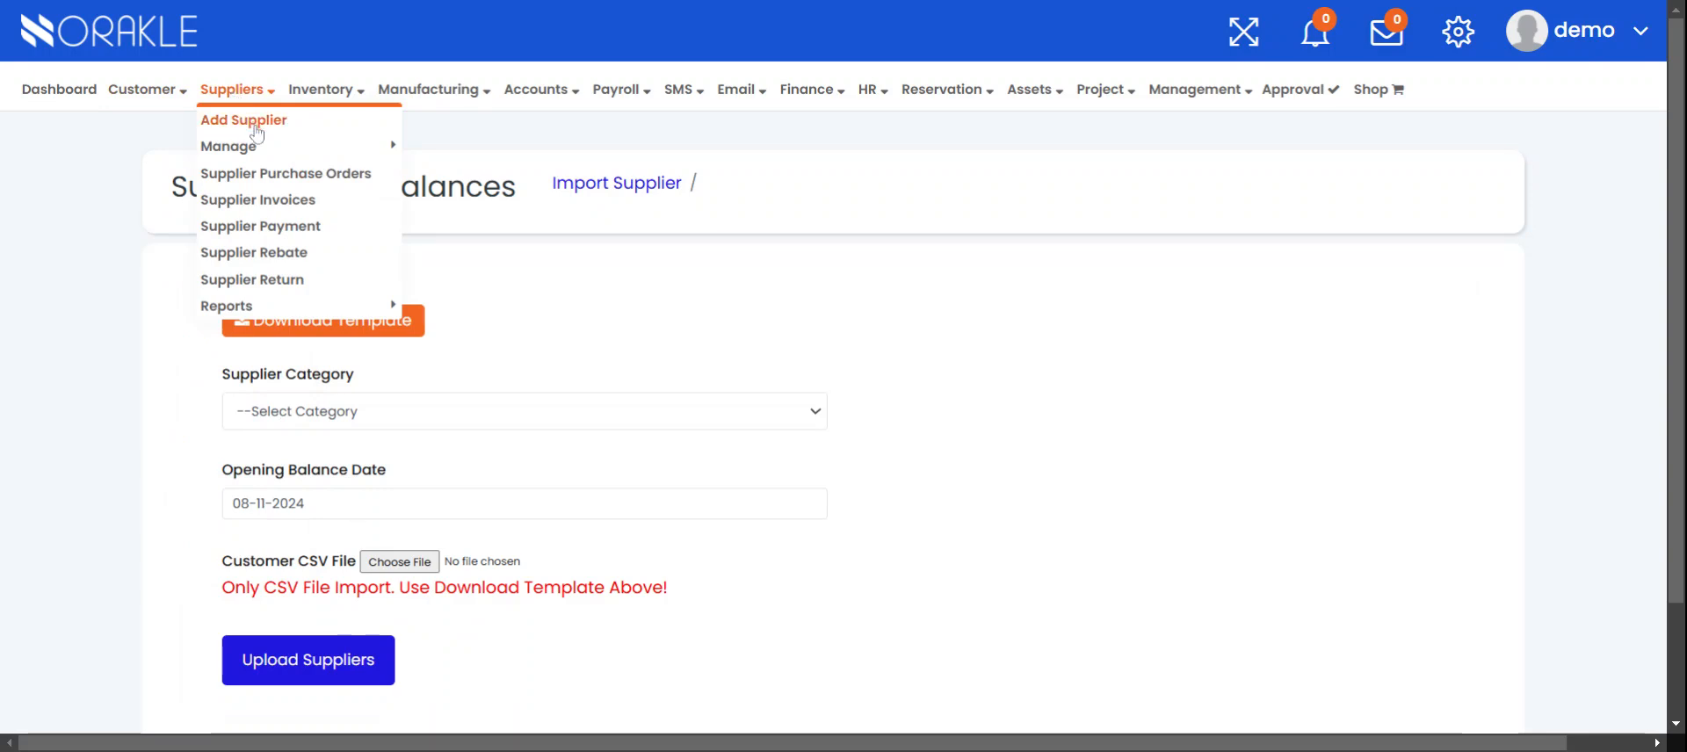
# Return to the Suppliers list via Suppliers > Manage, showing 25 records
pyautogui.moveTo(250, 149)
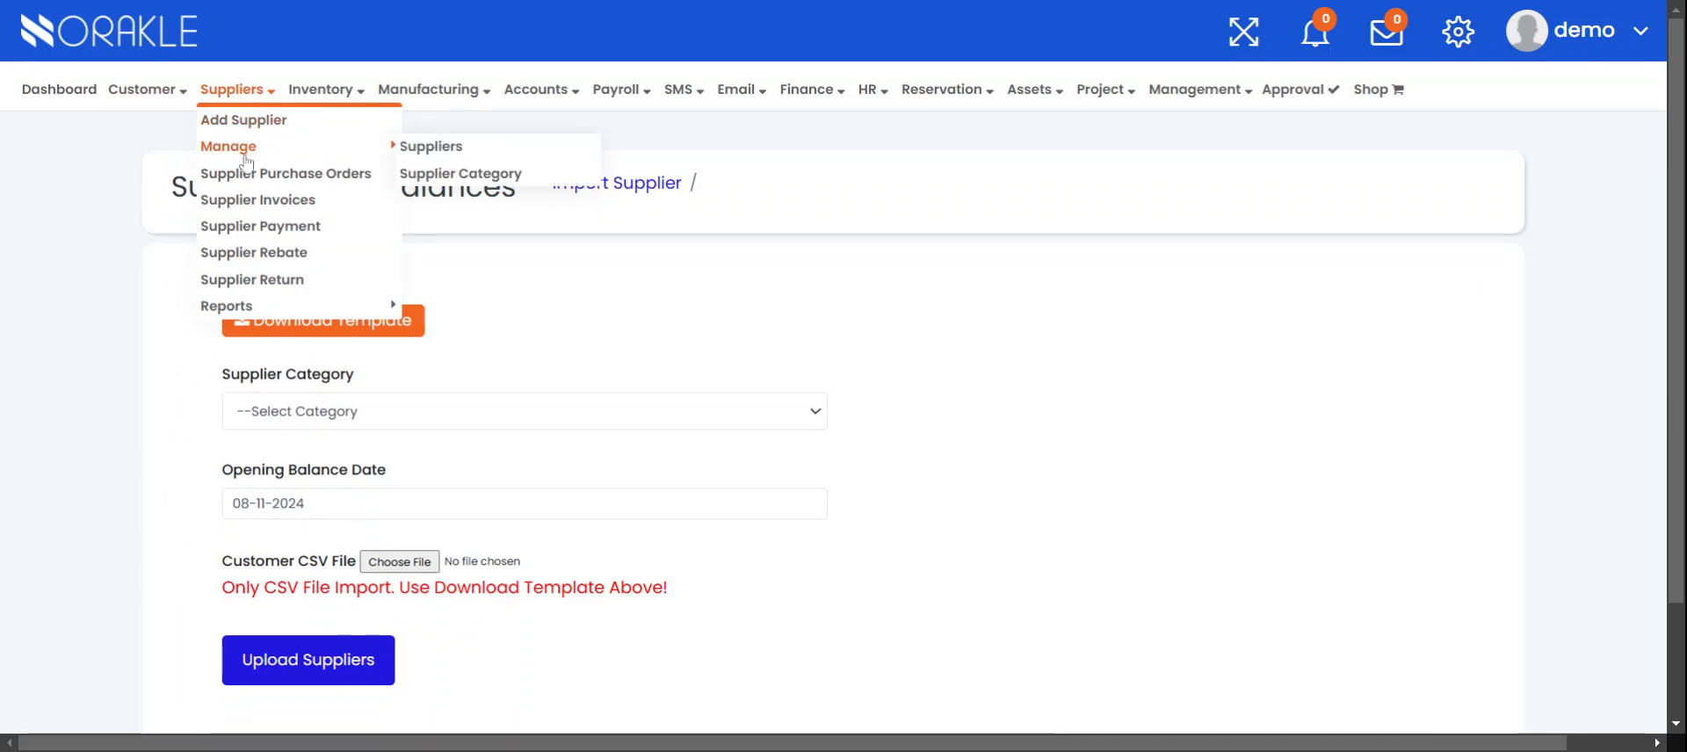
pyautogui.click(431, 146)
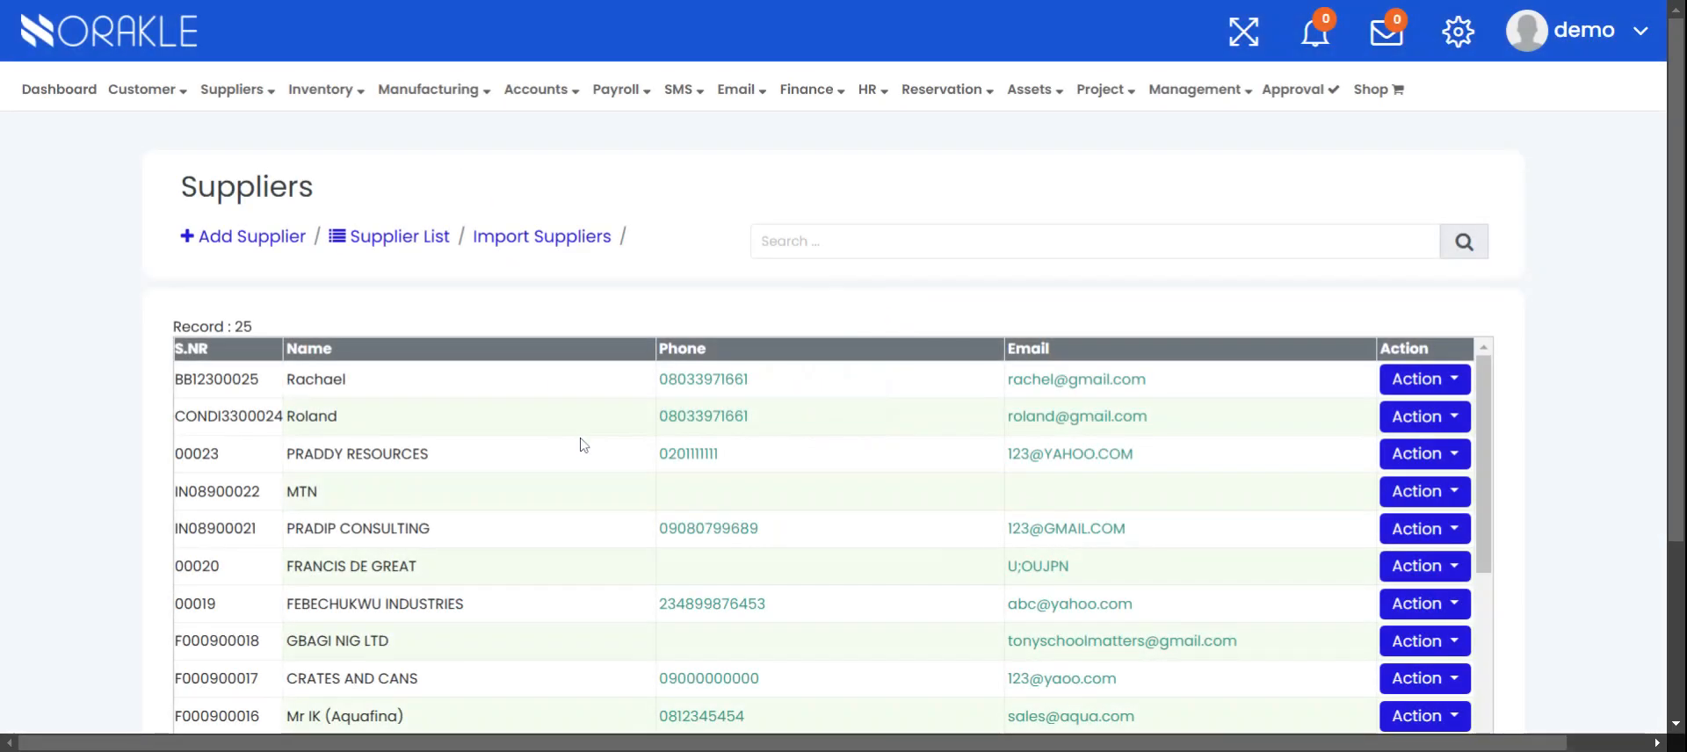
pyautogui.scroll(-2, 540, 412)
pyautogui.scroll(2, 539, 397)
pyautogui.scroll(-1, 742, 516)
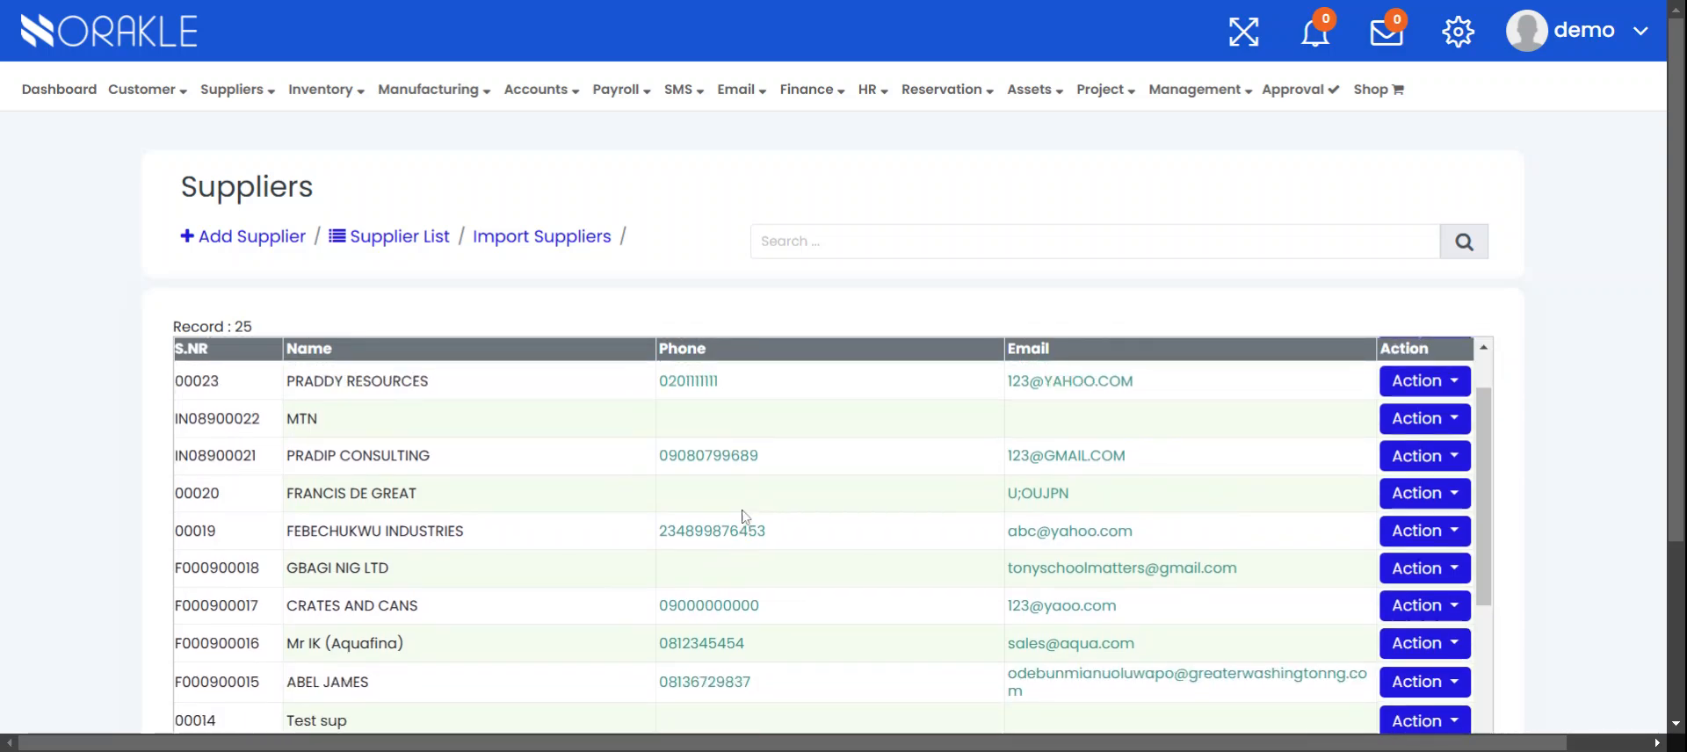